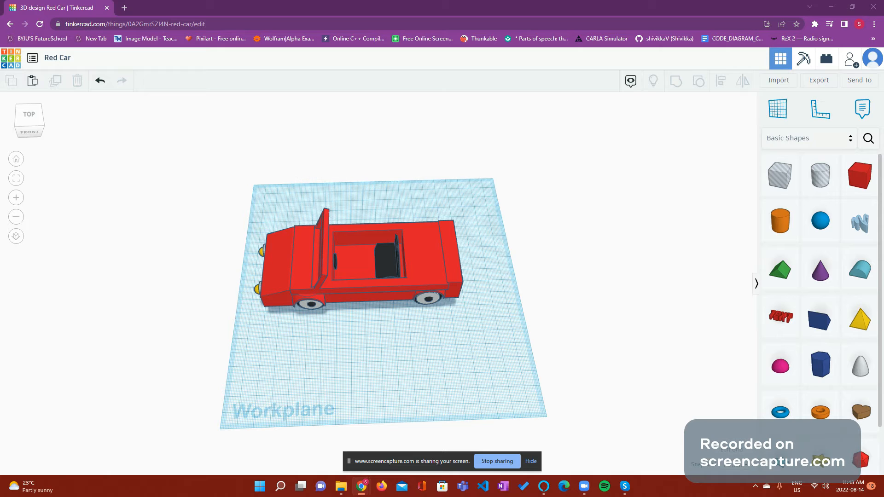
Examine the red car model from above, from below and from its sides.
{"action": "left_click", "coordinate": [531, 462]}
{"action": "left_click_drag", "start_coordinate": [18, 133], "coordinate": [112, 124]}
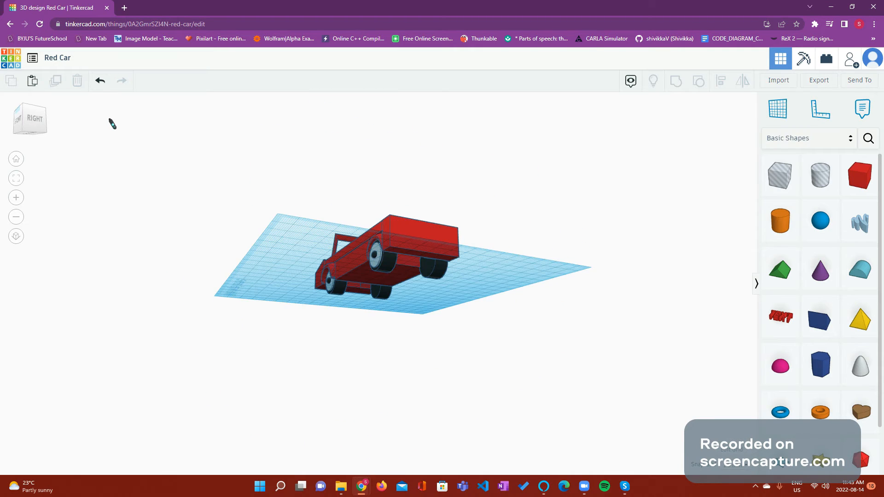
{"action": "left_click", "coordinate": [37, 121]}
{"action": "left_click_drag", "start_coordinate": [53, 134], "coordinate": [39, 121]}
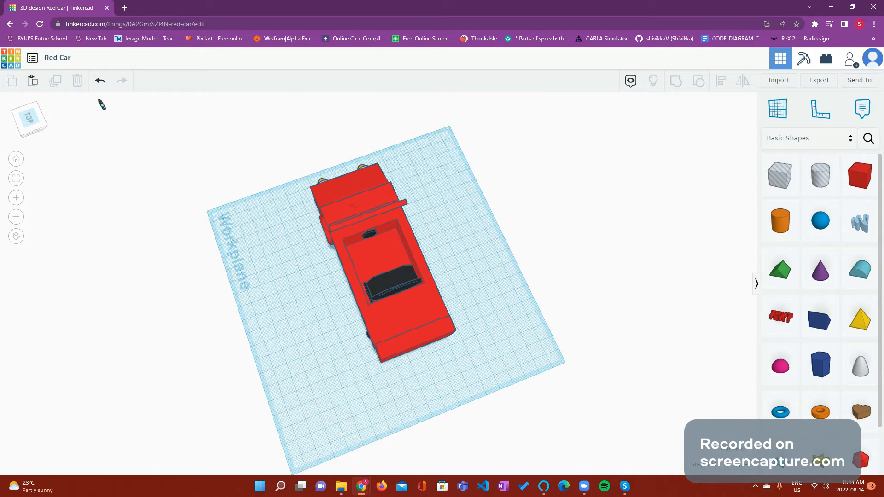
{"action": "left_click_drag", "start_coordinate": [27, 138], "coordinate": [59, 111]}
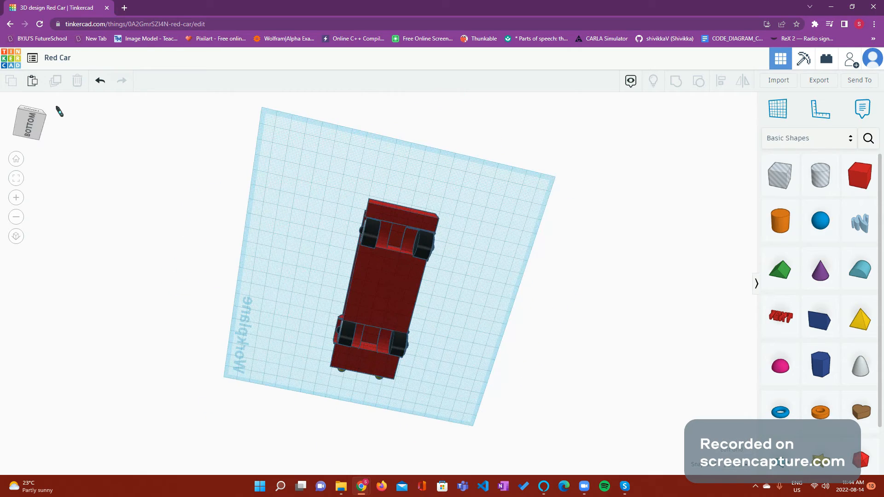
{"action": "left_click", "coordinate": [48, 133]}
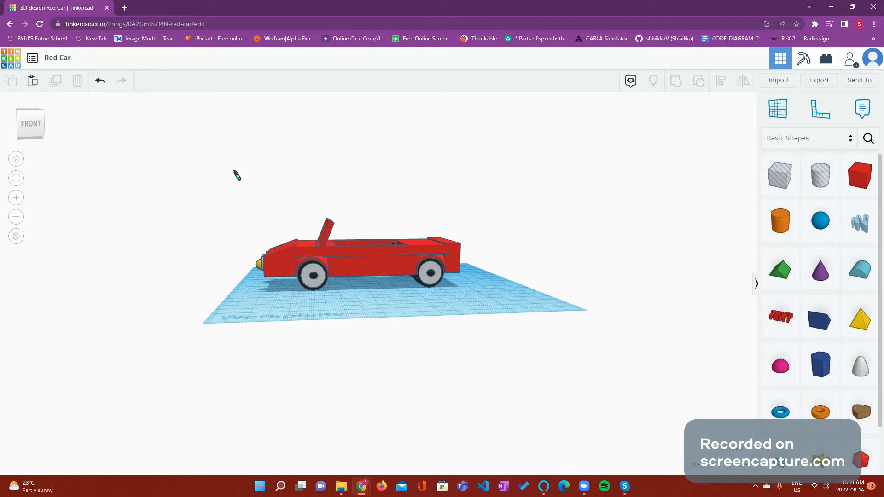
{"action": "left_click_drag", "start_coordinate": [519, 285], "coordinate": [89, 227]}
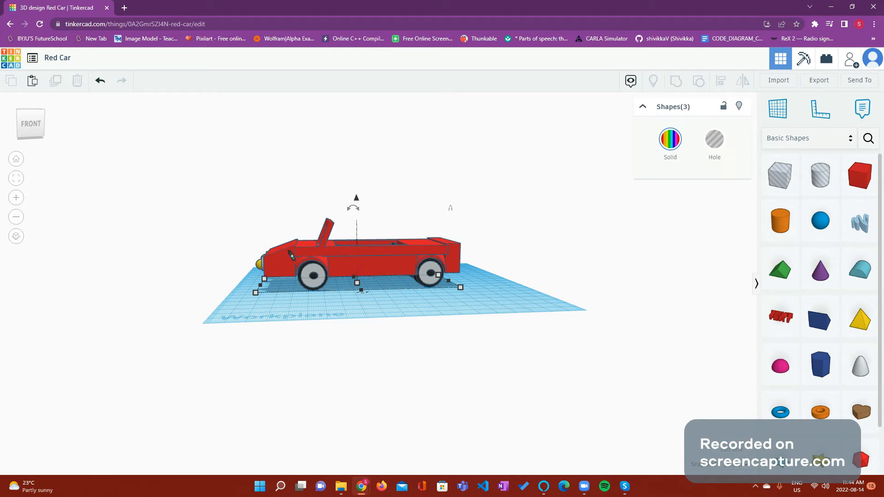
{"action": "left_click", "coordinate": [205, 217]}
Place a cylinder on the workplane behind the red car and rotate it 90° onto its side.
{"action": "right_click_drag", "start_coordinate": [35, 151], "coordinate": [57, 137]}
{"action": "left_click_drag", "start_coordinate": [57, 138], "coordinate": [35, 128]}
{"action": "left_click_drag", "start_coordinate": [780, 221], "coordinate": [501, 296]}
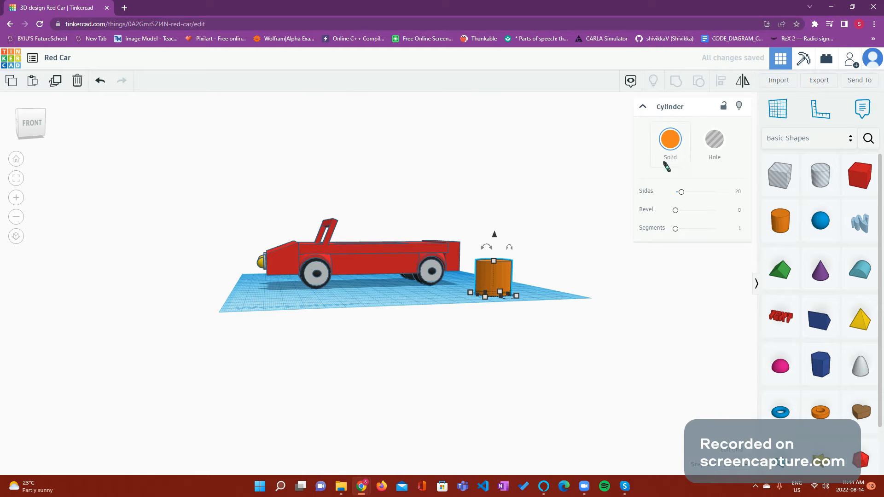
{"action": "left_click_drag", "start_coordinate": [510, 247], "coordinate": [518, 293]}
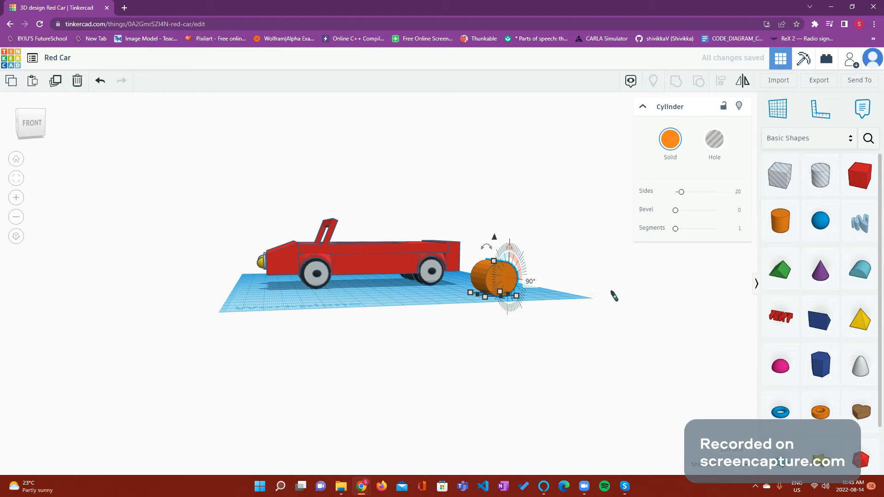
{"action": "left_click", "coordinate": [574, 298]}
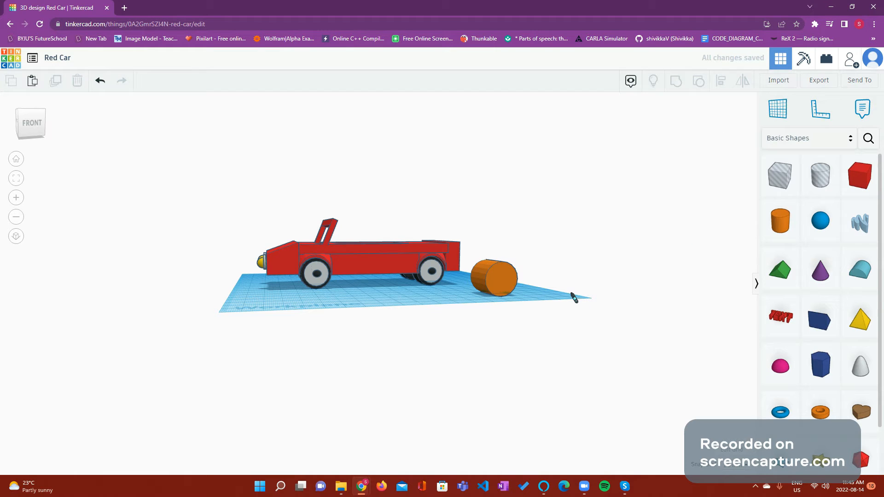
Shorten the cylinder along its axis to about 13 mm so it has a wheel's proportions.
{"action": "left_click", "coordinate": [45, 123]}
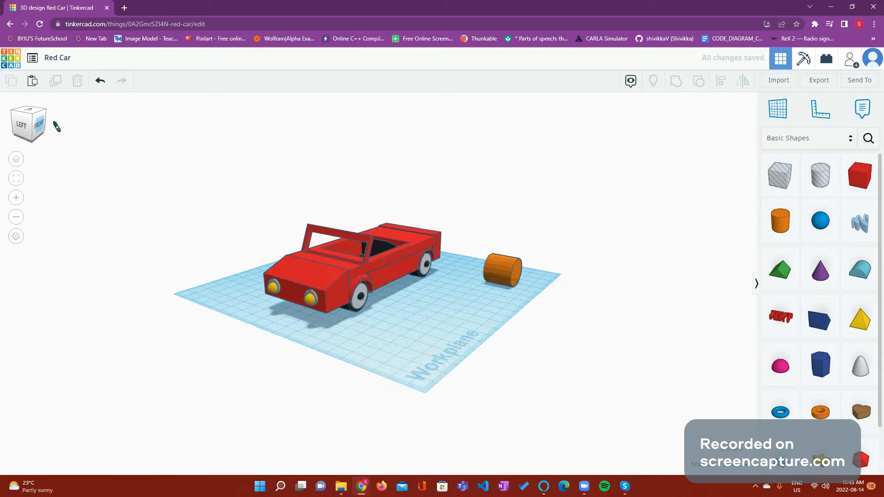
{"action": "left_click", "coordinate": [489, 261]}
{"action": "left_click_drag", "start_coordinate": [473, 270], "coordinate": [481, 271]}
{"action": "left_click", "coordinate": [599, 159]}
{"action": "left_click", "coordinate": [667, 144]}
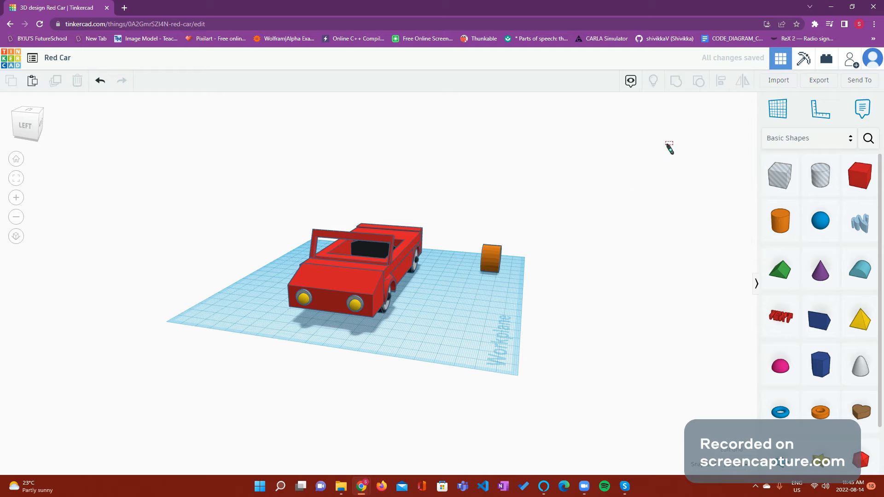
Color the cylinder light pink.
{"action": "left_click", "coordinate": [491, 259]}
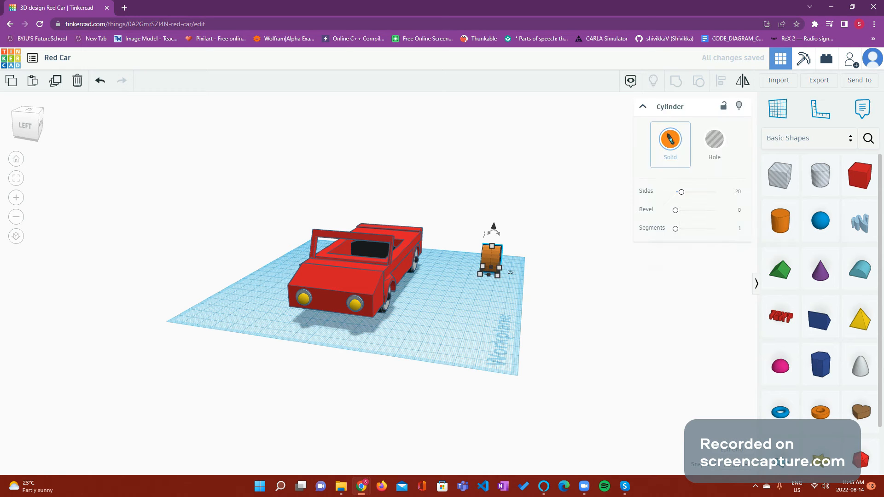
{"action": "left_click", "coordinate": [671, 140]}
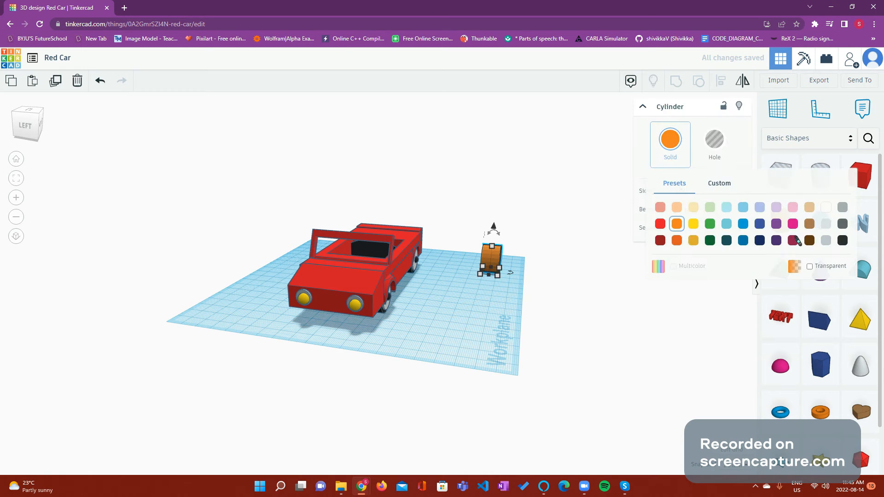
{"action": "left_click", "coordinate": [793, 208]}
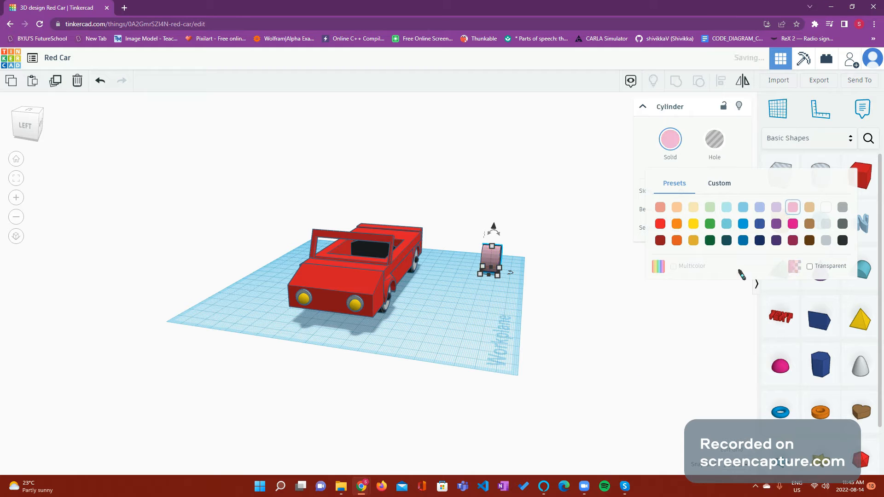
{"action": "left_click", "coordinate": [564, 389]}
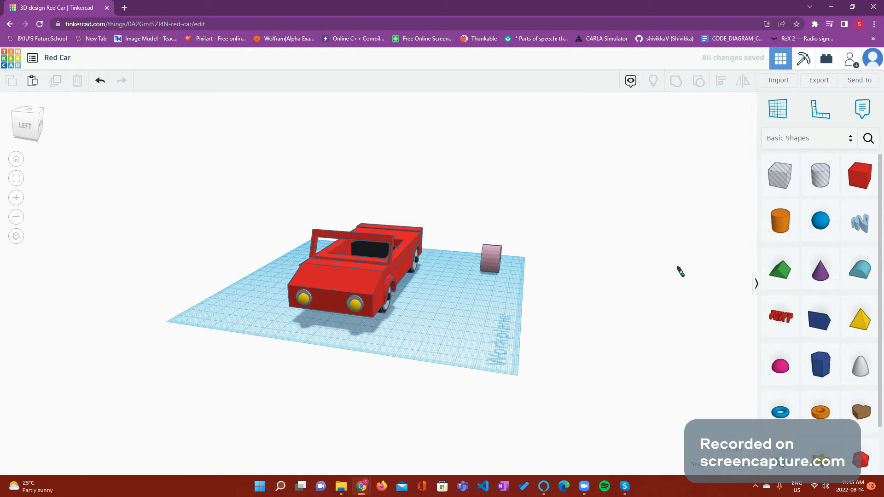
{"action": "left_click_drag", "start_coordinate": [41, 124], "coordinate": [28, 119]}
{"action": "left_click", "coordinate": [26, 120]}
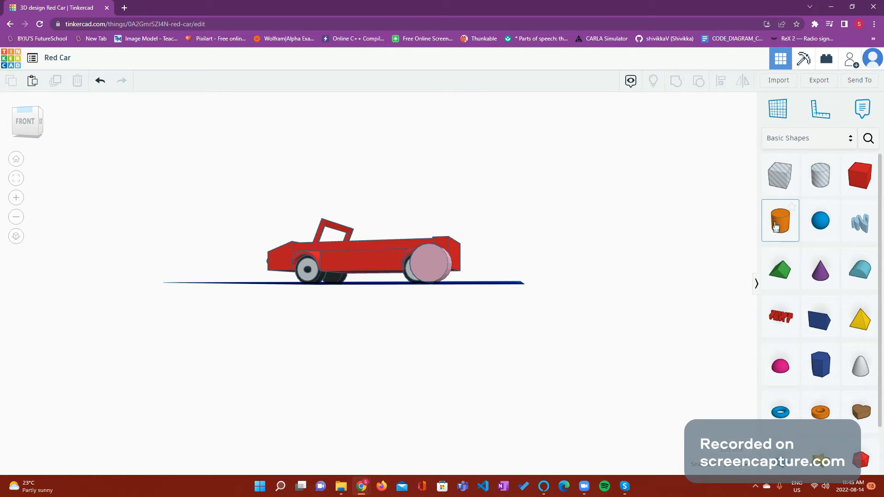
{"action": "left_click_drag", "start_coordinate": [465, 283], "coordinate": [600, 248]}
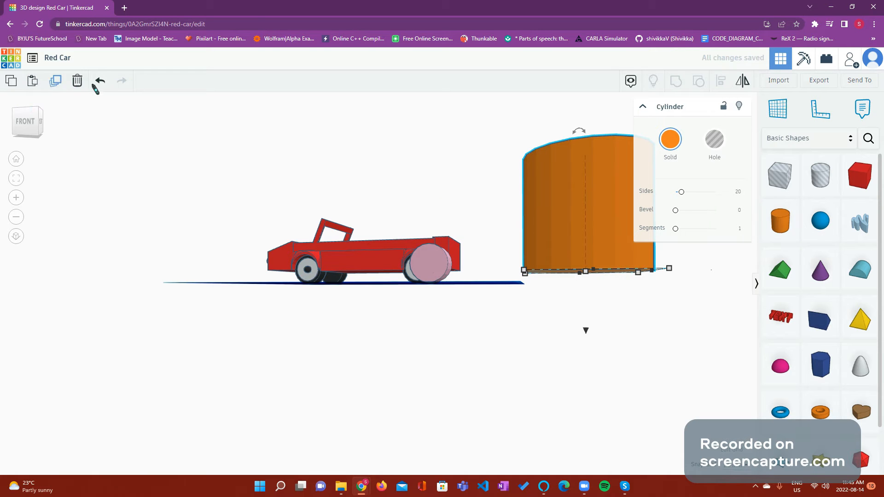
{"action": "left_click", "coordinate": [77, 81]}
Duplicate the pink cylinder and place the copy right beside the original, toward the rear of the car.
{"action": "left_click", "coordinate": [432, 263]}
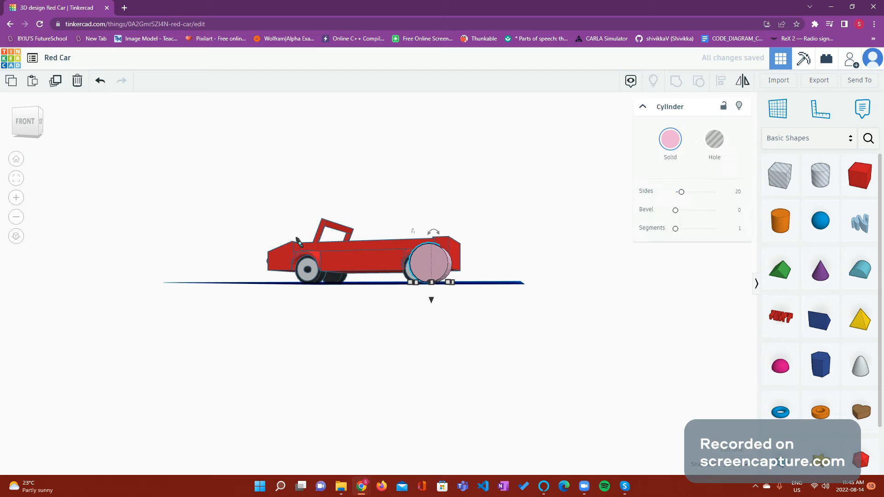
{"action": "left_click", "coordinate": [55, 81]}
{"action": "left_click_drag", "start_coordinate": [433, 263], "coordinate": [472, 270]}
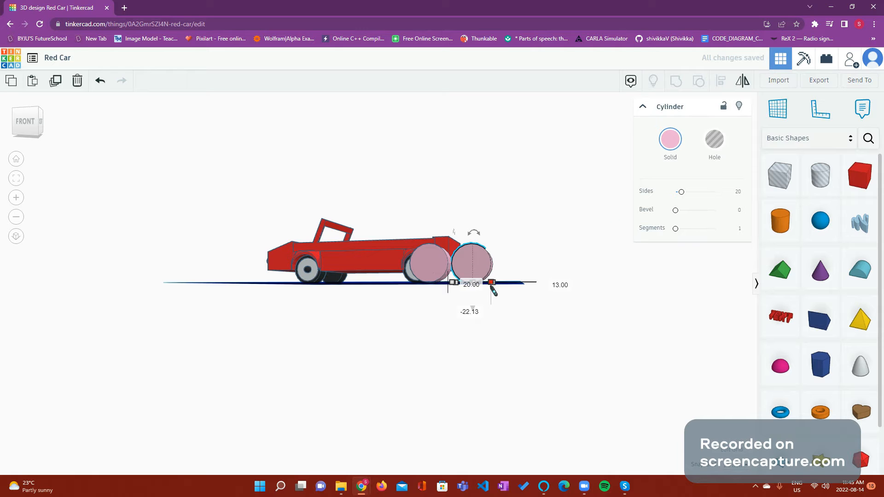
Set the copied cylinder's height and width to 17 mm each.
{"action": "left_click", "coordinate": [468, 284]}
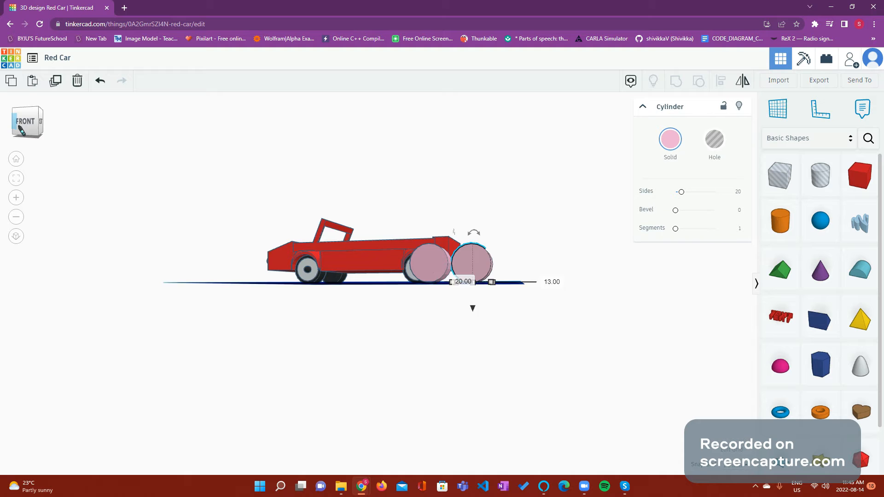
{"action": "left_click", "coordinate": [27, 120]}
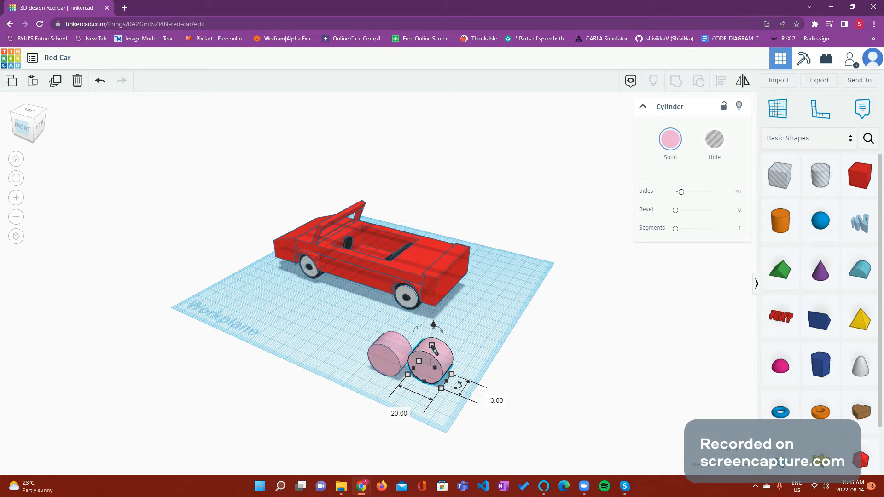
{"action": "left_click", "coordinate": [479, 360]}
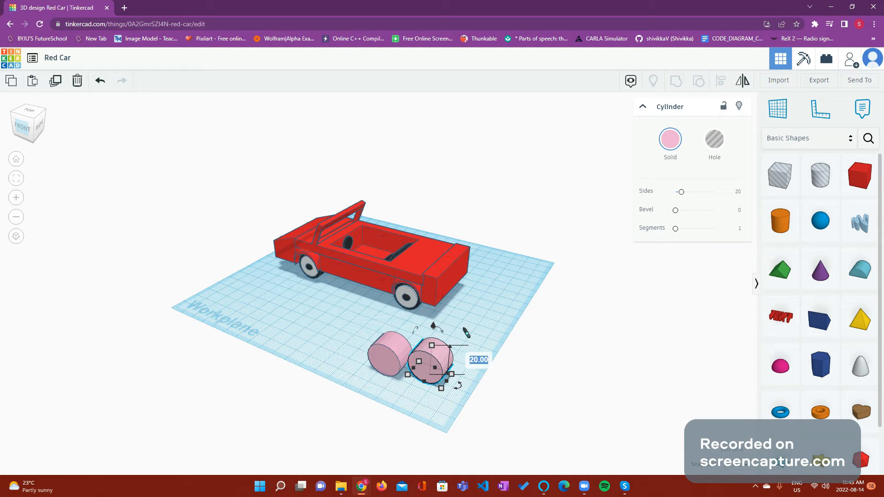
{"action": "type", "text": "17"}
{"action": "key", "text": "Return"}
{"action": "left_click", "coordinate": [441, 389]}
{"action": "left_click", "coordinate": [402, 410]}
{"action": "type", "text": "17"}
{"action": "key", "text": "Return"}
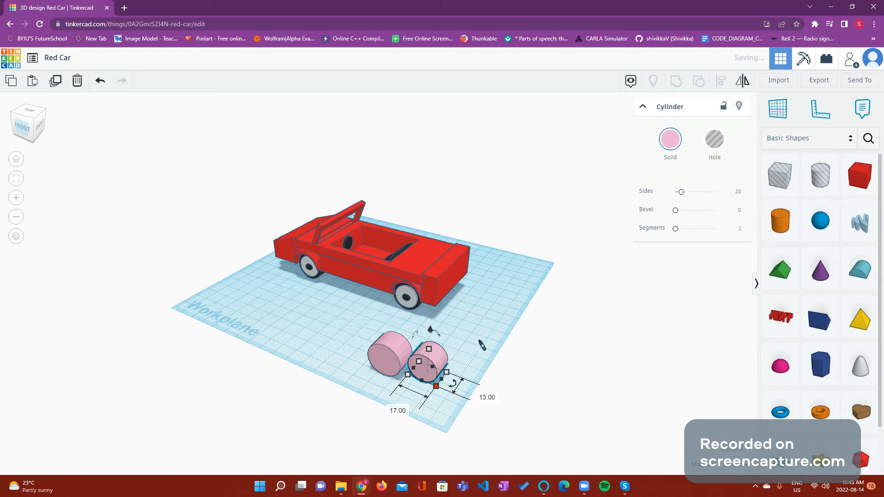
{"action": "left_click", "coordinate": [486, 398]}
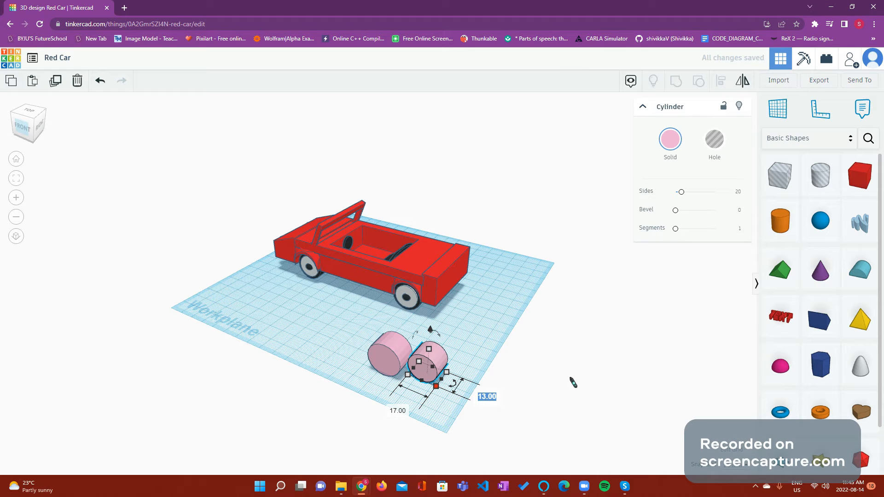
{"action": "key", "text": "Return"}
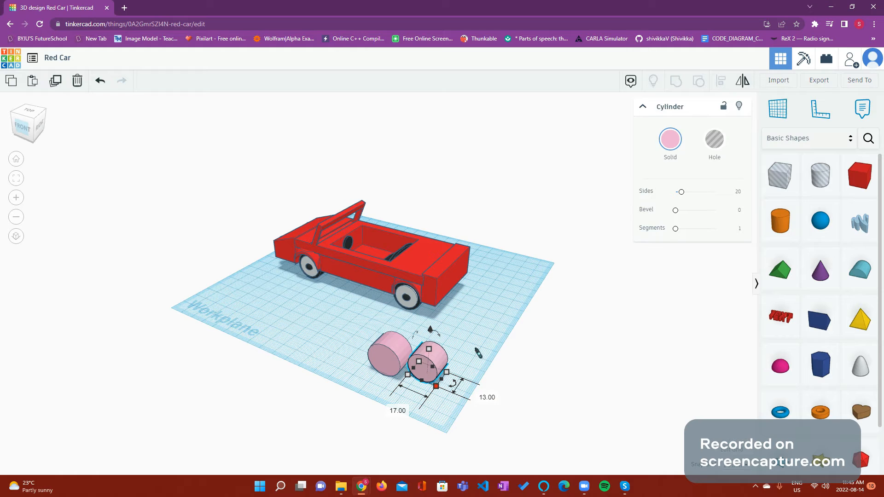
Shift the smaller cylinder slightly toward the workplane's front edge and color it blue.
{"action": "left_click", "coordinate": [444, 361]}
{"action": "left_click_drag", "start_coordinate": [425, 363], "coordinate": [458, 376]}
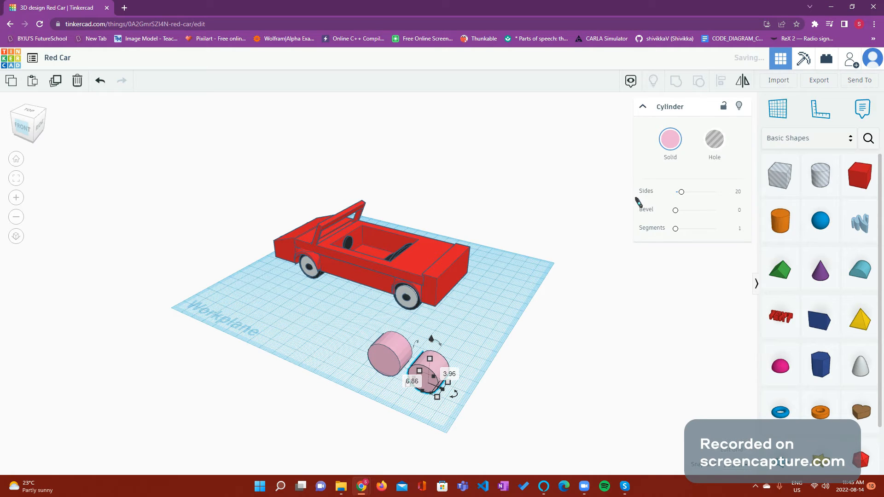
{"action": "left_click", "coordinate": [671, 139]}
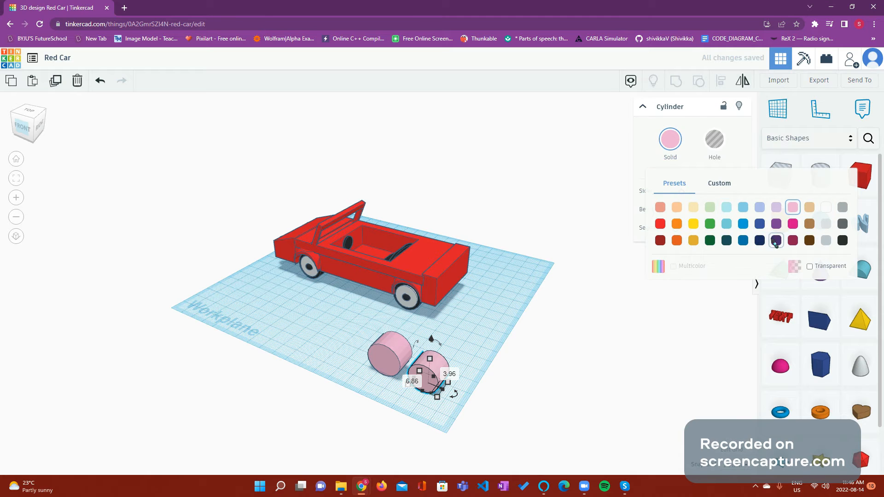
{"action": "left_click", "coordinate": [760, 224]}
{"action": "left_click", "coordinate": [543, 338]}
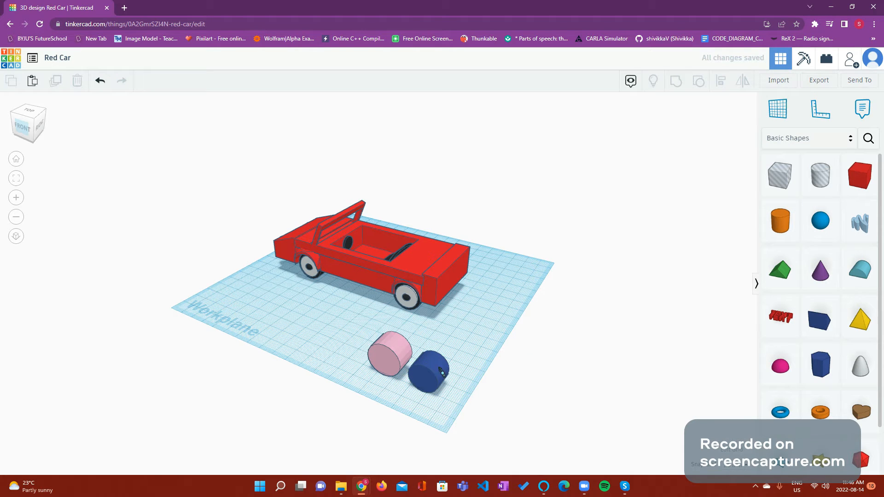
Move the blue cylinder into the pink one so its round face shows as the wheel's hub.
{"action": "left_click_drag", "start_coordinate": [437, 369], "coordinate": [394, 358]}
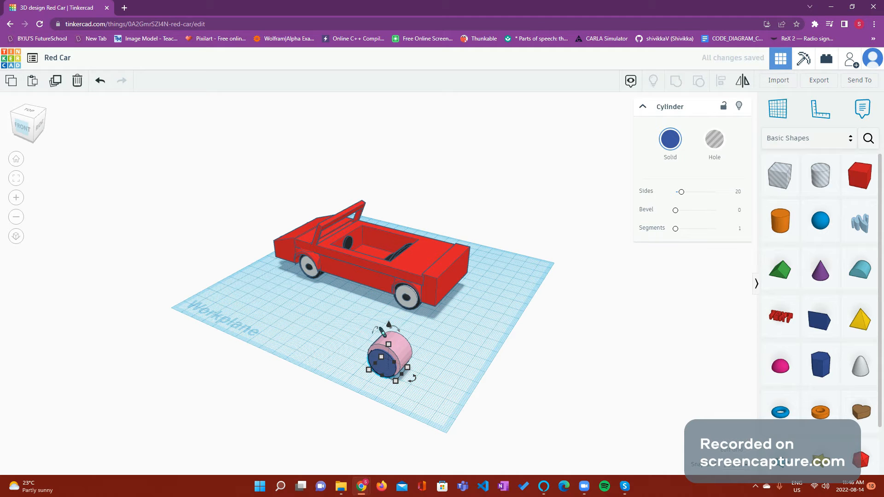
{"action": "left_click_drag", "start_coordinate": [390, 326], "coordinate": [452, 327]}
{"action": "left_click_drag", "start_coordinate": [24, 130], "coordinate": [56, 130]}
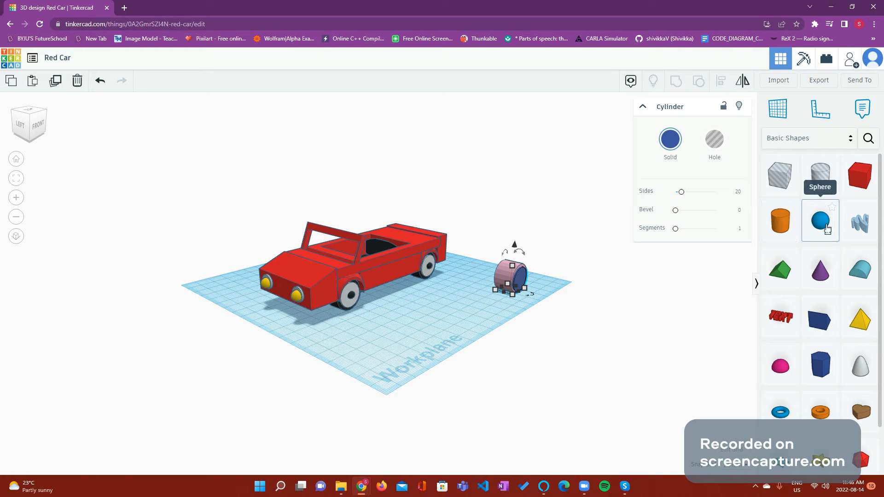
{"action": "mouse_move", "coordinate": [30, 114]}
{"action": "left_mouse_down"}
{"action": "mouse_move", "coordinate": [40, 114]}
{"action": "mouse_move", "coordinate": [5, 125]}
{"action": "mouse_move", "coordinate": [27, 118]}
{"action": "left_mouse_up"}
Group the pink and blue cylinders into one wheel and enable Multicolor to keep their original colors.
{"action": "left_click_drag", "start_coordinate": [558, 346], "coordinate": [438, 311]}
{"action": "left_click", "coordinate": [675, 83]}
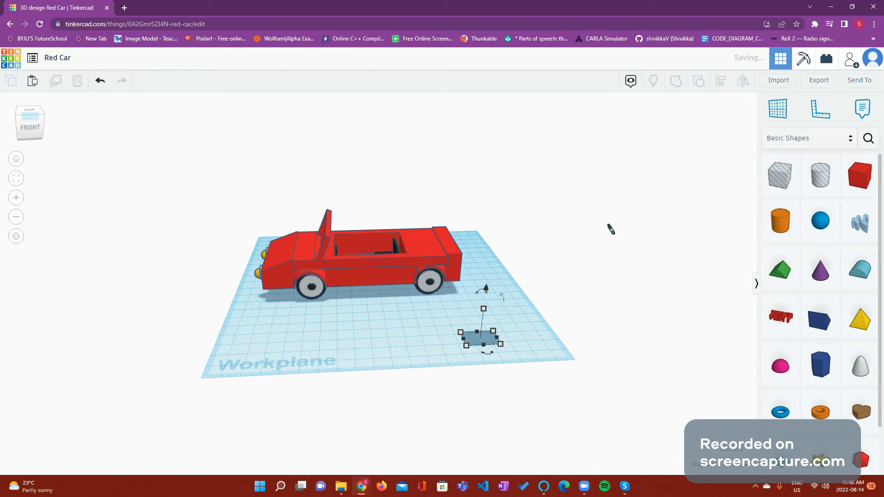
{"action": "left_click", "coordinate": [668, 140]}
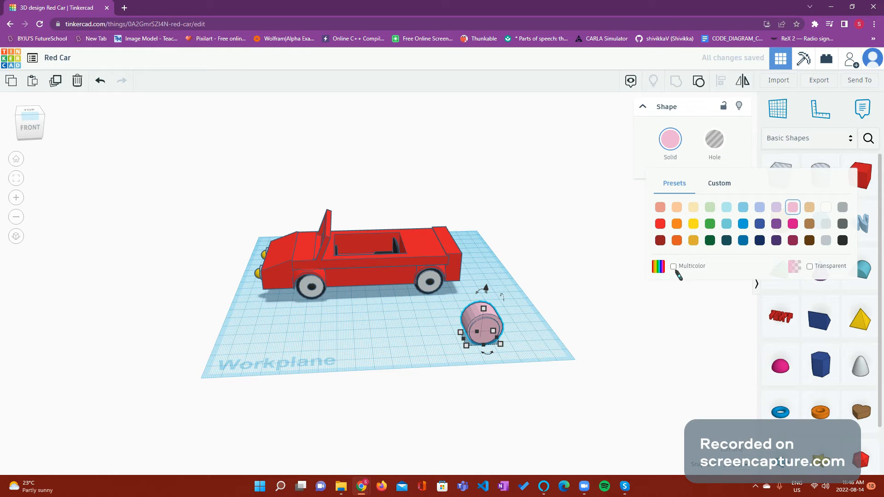
{"action": "left_click", "coordinate": [674, 267]}
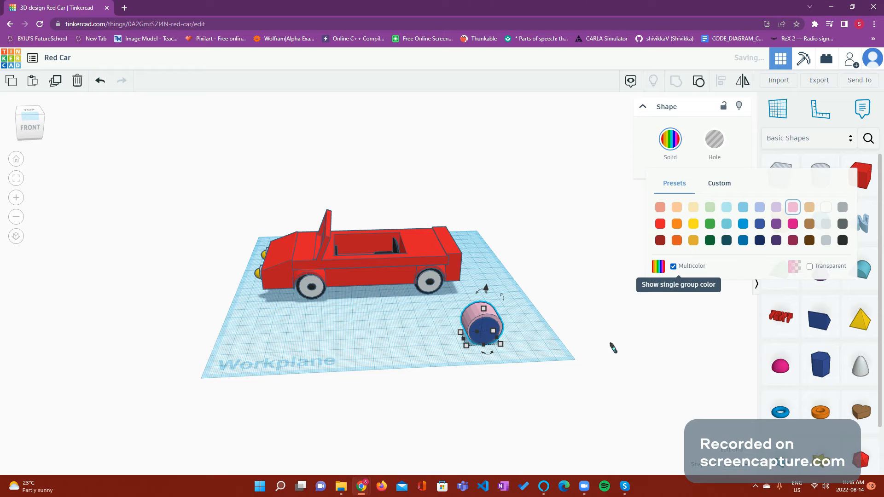
{"action": "left_click", "coordinate": [557, 374]}
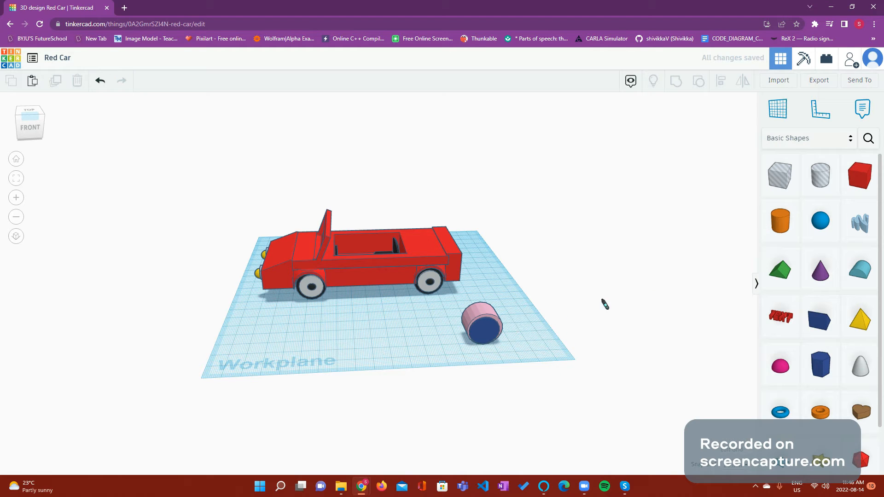
Duplicate the grouped pink and blue wheel three times to make a row of four wheels in front of the car.
{"action": "left_click", "coordinate": [491, 331]}
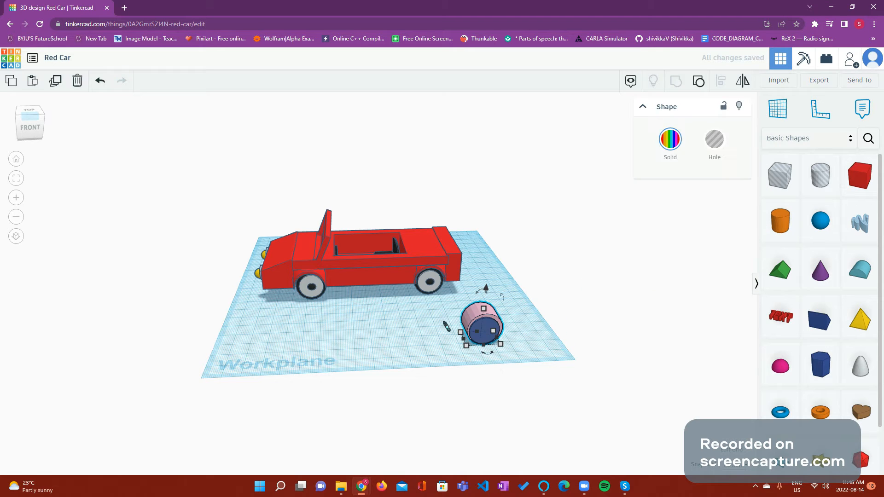
{"action": "left_click", "coordinate": [56, 81]}
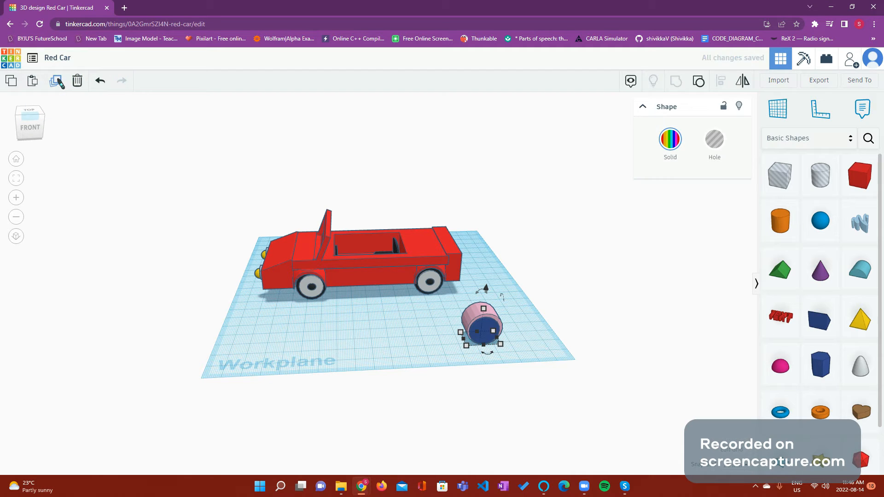
{"action": "left_click", "coordinate": [590, 307]}
{"action": "left_click_drag", "start_coordinate": [482, 321], "coordinate": [451, 323]}
{"action": "key", "text": "ctrl+d"}
{"action": "key", "text": "ctrl+d"}
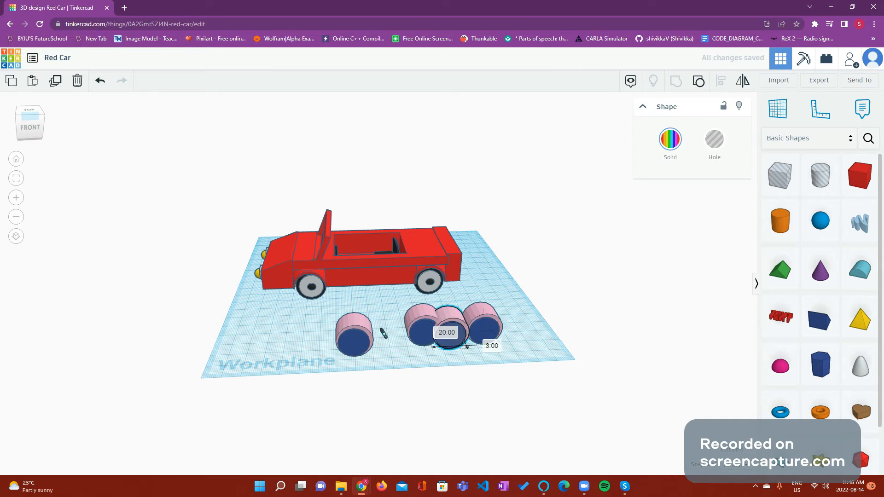
{"action": "left_click", "coordinate": [550, 279]}
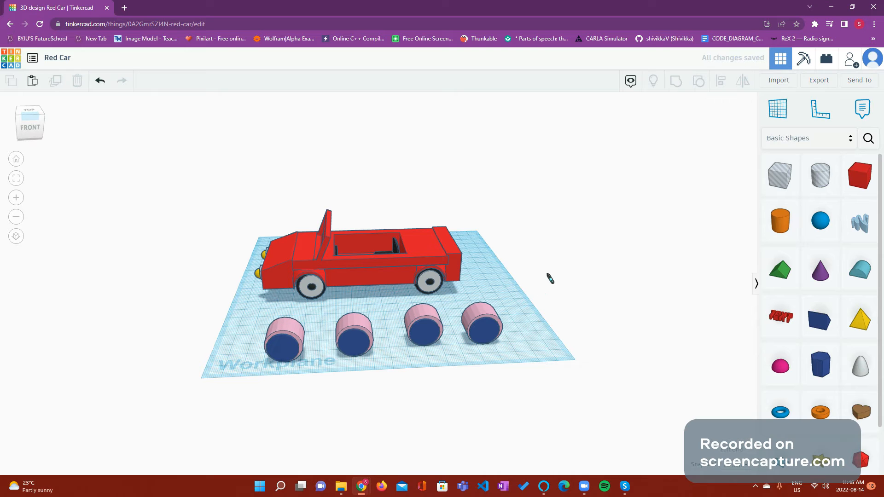
Delete all four pink and blue wheels from the workplane.
{"action": "left_click_drag", "start_coordinate": [524, 336], "coordinate": [146, 328]}
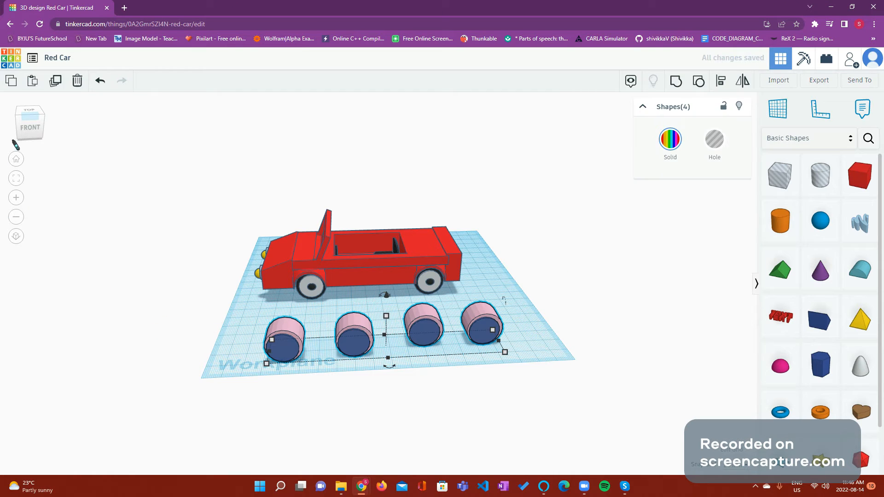
{"action": "left_click", "coordinate": [78, 81]}
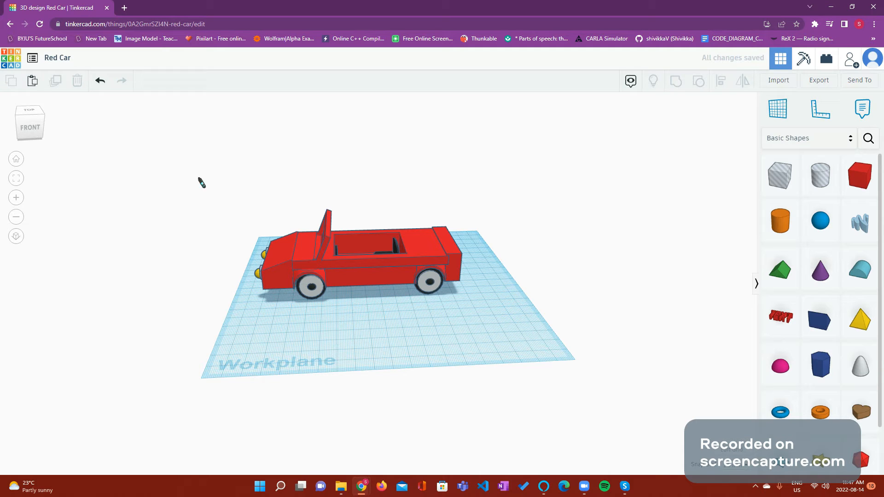
Add a dice shape to the workplane in front of the red car.
{"action": "left_click", "coordinate": [26, 124]}
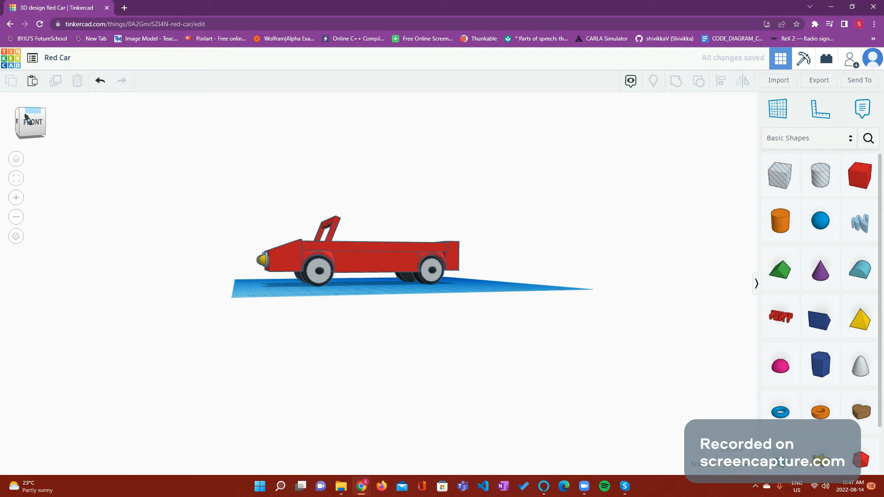
{"action": "left_click_drag", "start_coordinate": [26, 120], "coordinate": [31, 121]}
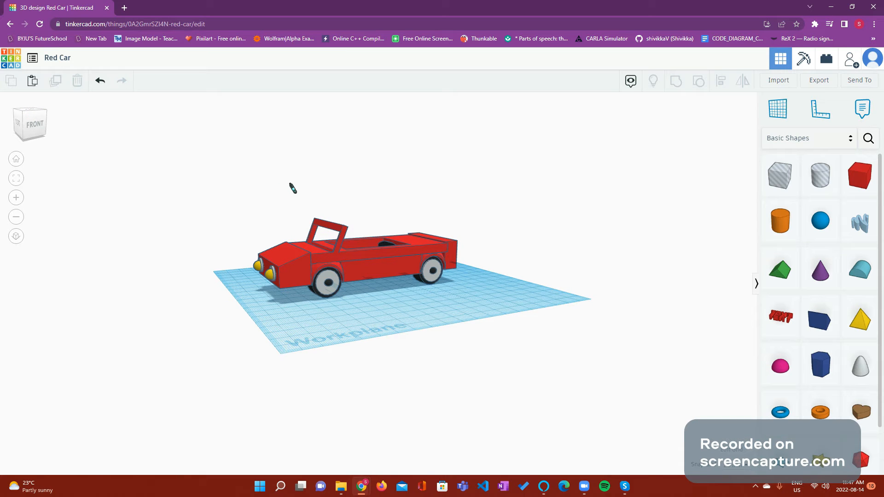
{"action": "scroll", "coordinate": [797, 345], "scroll_direction": "down", "scroll_amount": 2}
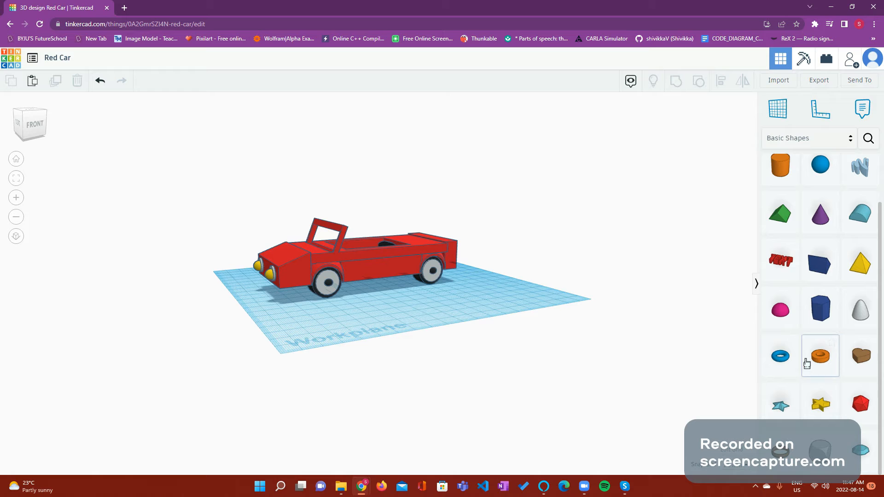
{"action": "left_click_drag", "start_coordinate": [434, 346], "coordinate": [424, 322]}
{"action": "left_click", "coordinate": [514, 298]}
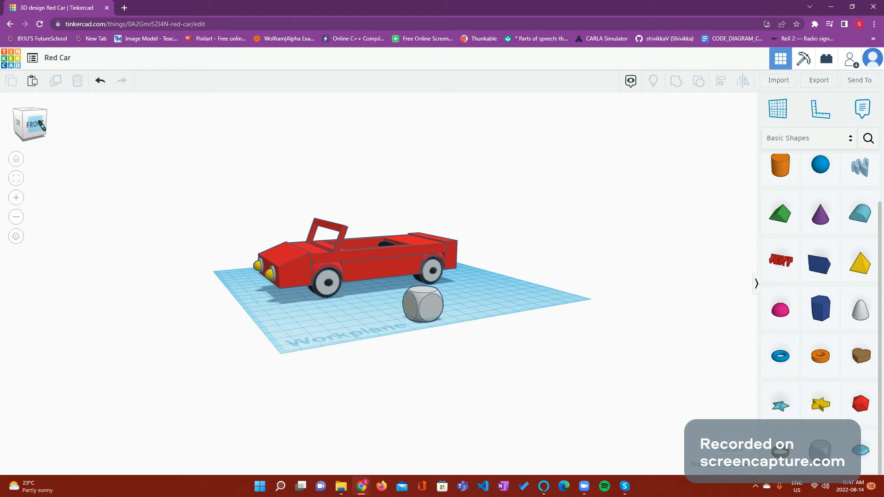
Place a cylinder hole and a box hole in a row beside the dice.
{"action": "left_click", "coordinate": [41, 120]}
{"action": "left_click", "coordinate": [42, 121]}
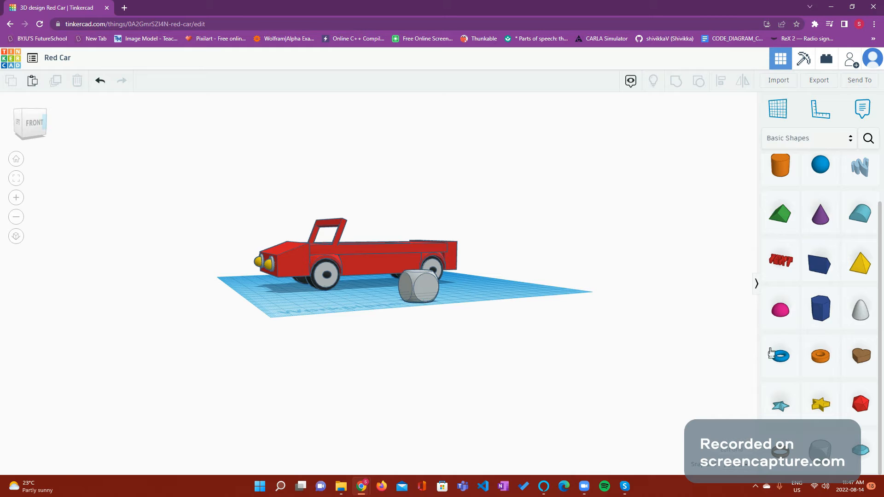
{"action": "scroll", "coordinate": [769, 352], "scroll_direction": "up", "scroll_amount": 2}
{"action": "left_click_drag", "start_coordinate": [538, 256], "coordinate": [477, 302]}
{"action": "left_click_drag", "start_coordinate": [780, 177], "coordinate": [525, 292]}
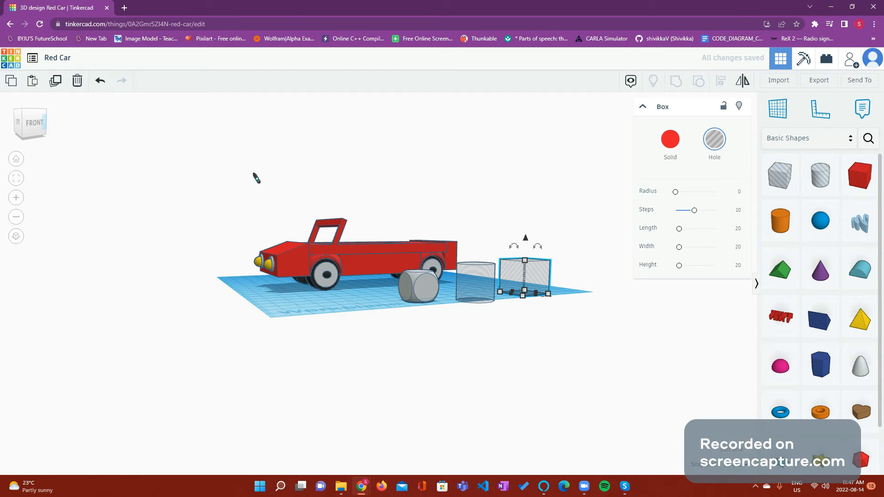
Lay the cylinder hole on its side and turn it until its round face points toward the workplane's front edge.
{"action": "left_click", "coordinate": [41, 133]}
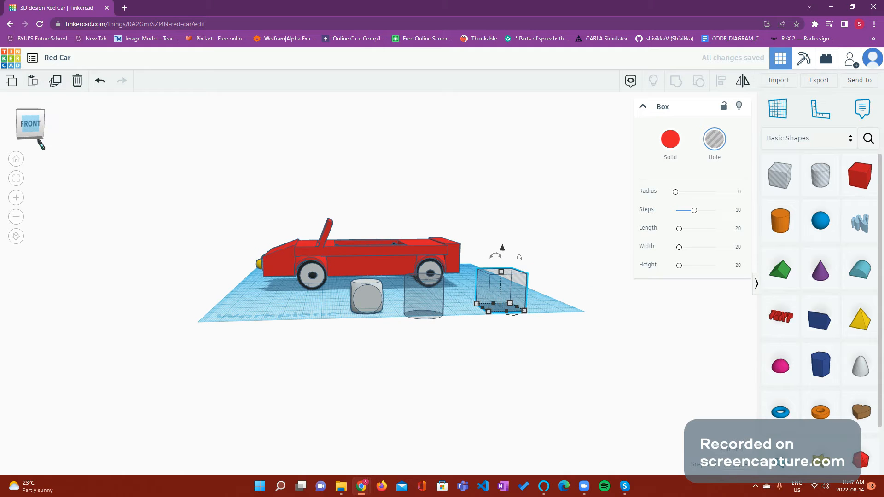
{"action": "left_click", "coordinate": [437, 292]}
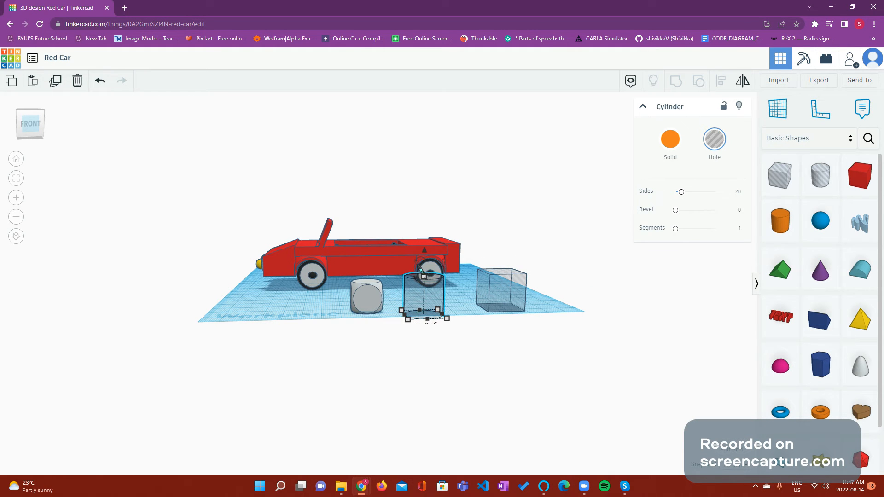
{"action": "left_click_drag", "start_coordinate": [419, 266], "coordinate": [468, 297]}
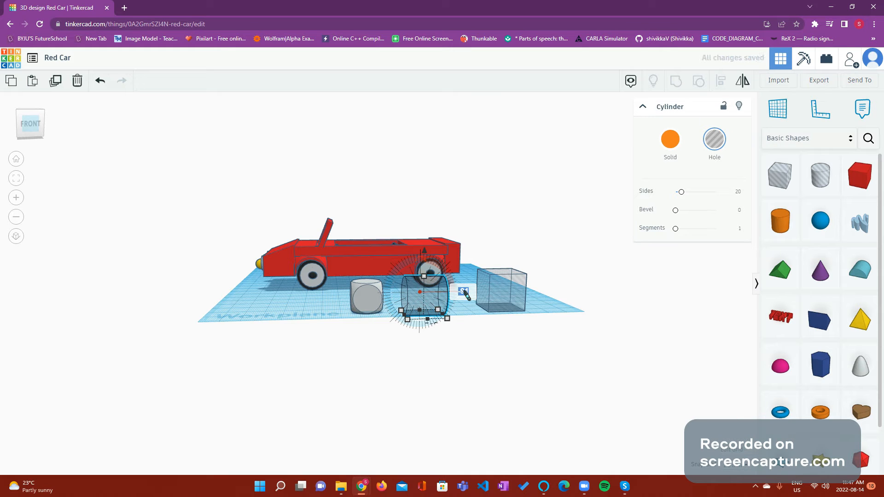
{"action": "key", "text": "Return"}
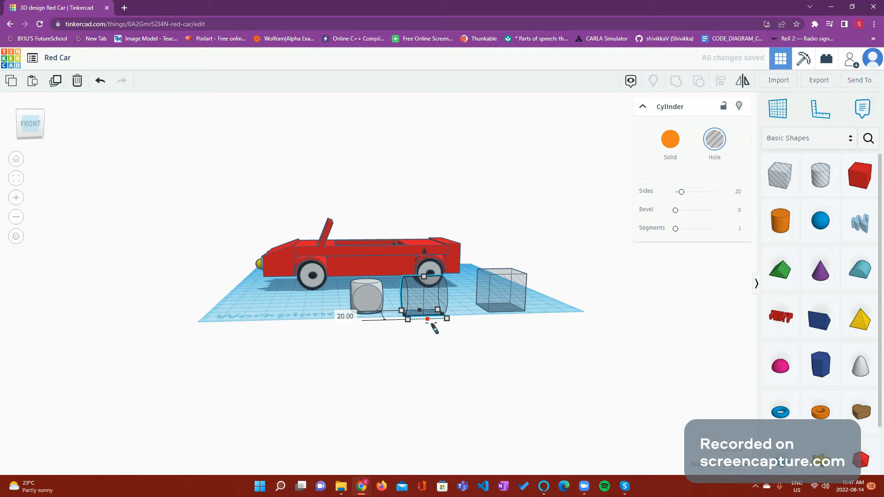
{"action": "left_click", "coordinate": [408, 351]}
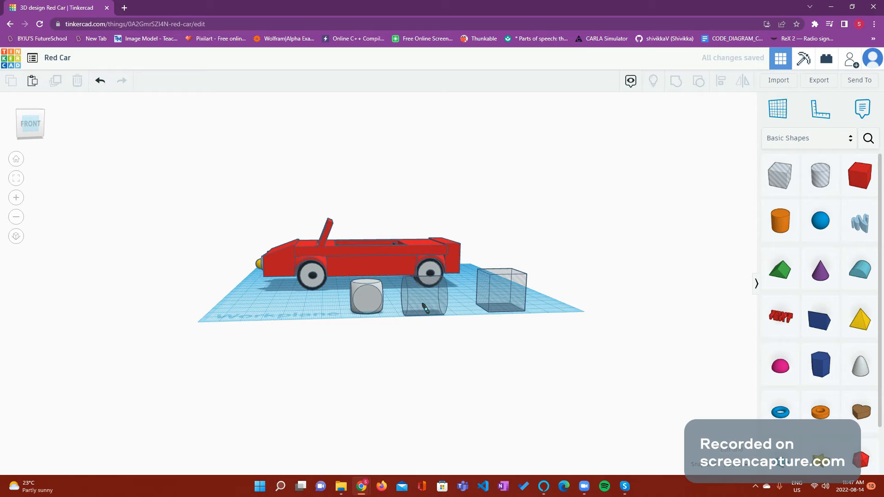
{"action": "left_click", "coordinate": [425, 308]}
{"action": "left_click_drag", "start_coordinate": [431, 327], "coordinate": [437, 291]}
{"action": "left_click", "coordinate": [479, 337]}
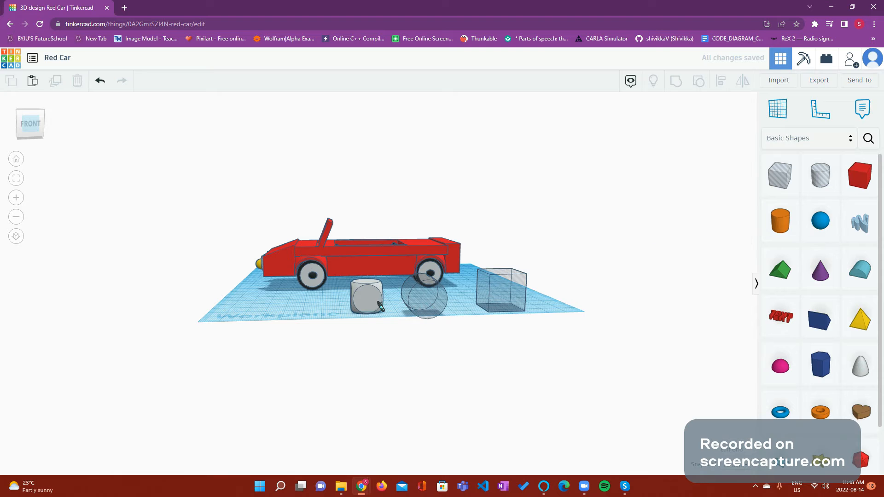
Set the cylinder hole's length, width and height to 15 mm each.
{"action": "left_click", "coordinate": [380, 305]}
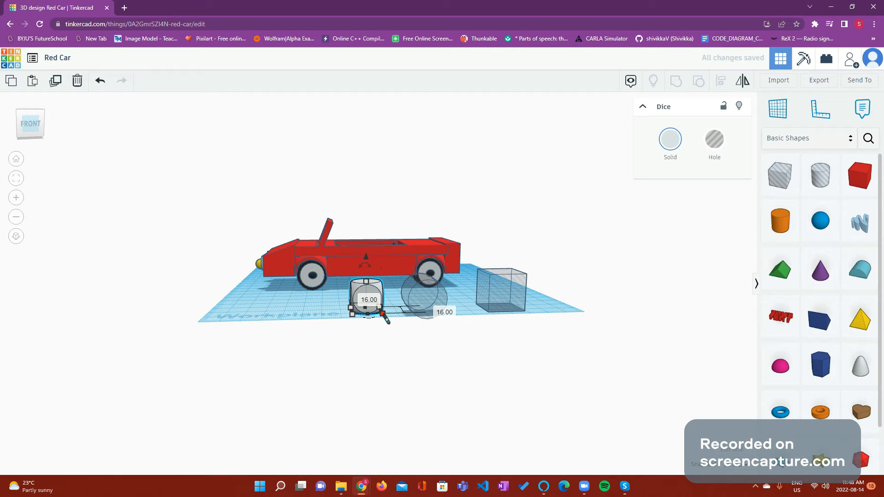
{"action": "left_click", "coordinate": [437, 309]}
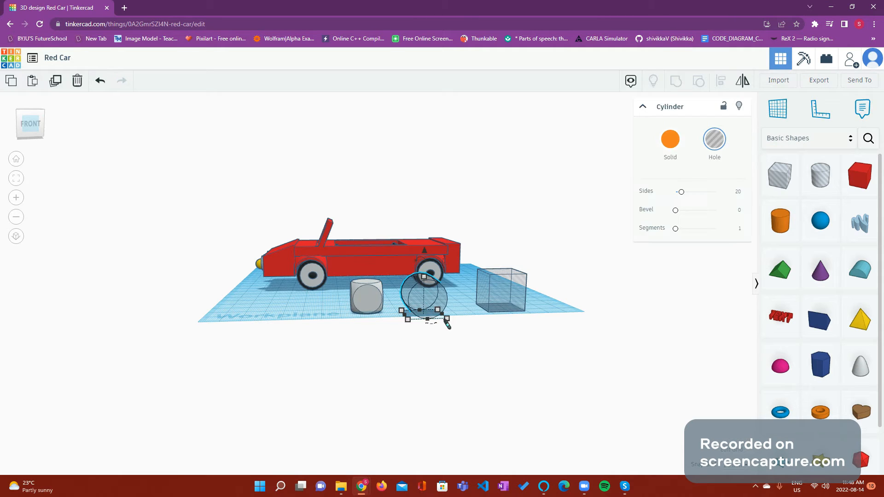
{"action": "left_click", "coordinate": [447, 337]}
{"action": "type", "text": "15"}
{"action": "key", "text": "Return"}
{"action": "left_click", "coordinate": [486, 315]}
{"action": "type", "text": "15"}
{"action": "key", "text": "Return"}
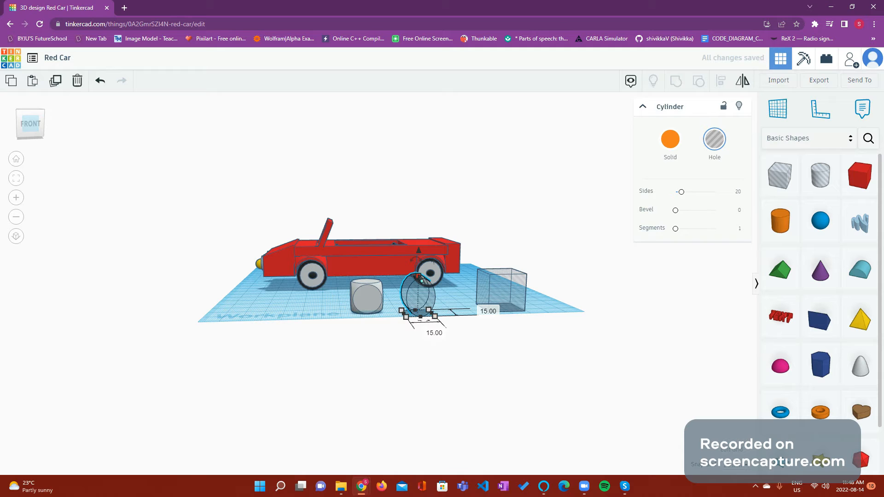
{"action": "left_click", "coordinate": [472, 301]}
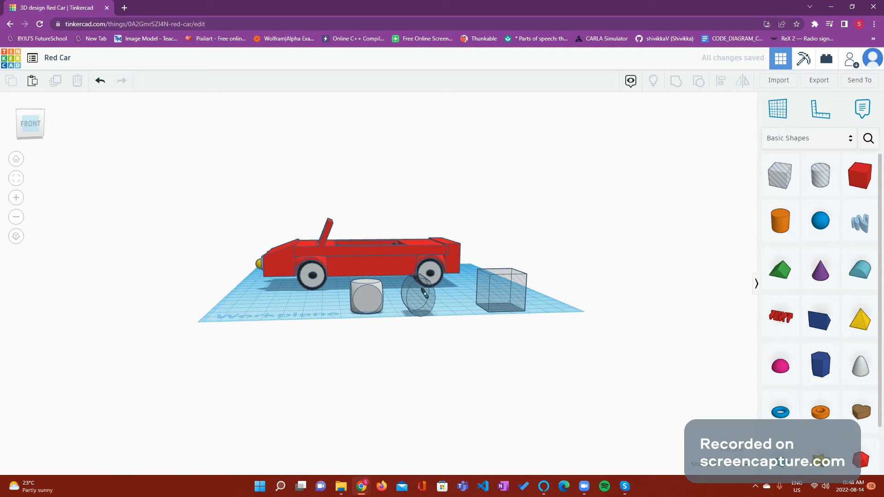
{"action": "left_click", "coordinate": [424, 294]}
{"action": "left_click", "coordinate": [418, 276]}
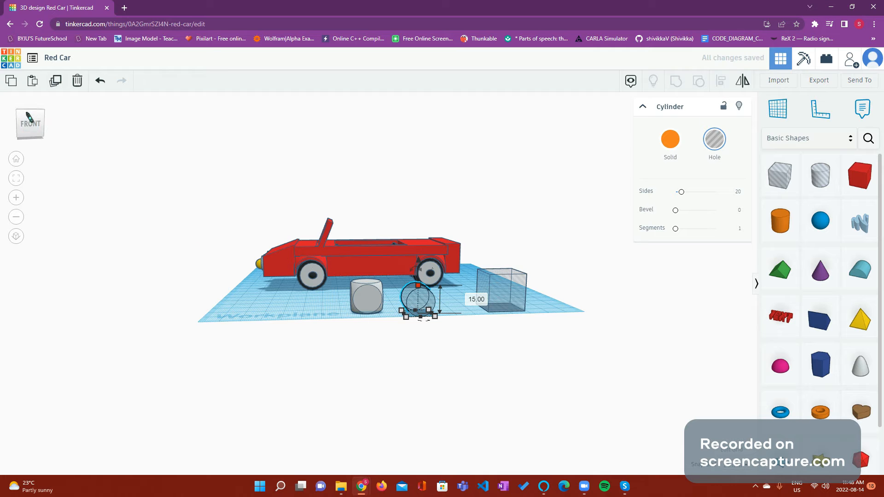
Lengthen the cylinder hole along its axis to 25 mm.
{"action": "left_click", "coordinate": [31, 124]}
{"action": "left_click_drag", "start_coordinate": [33, 124], "coordinate": [8, 129]}
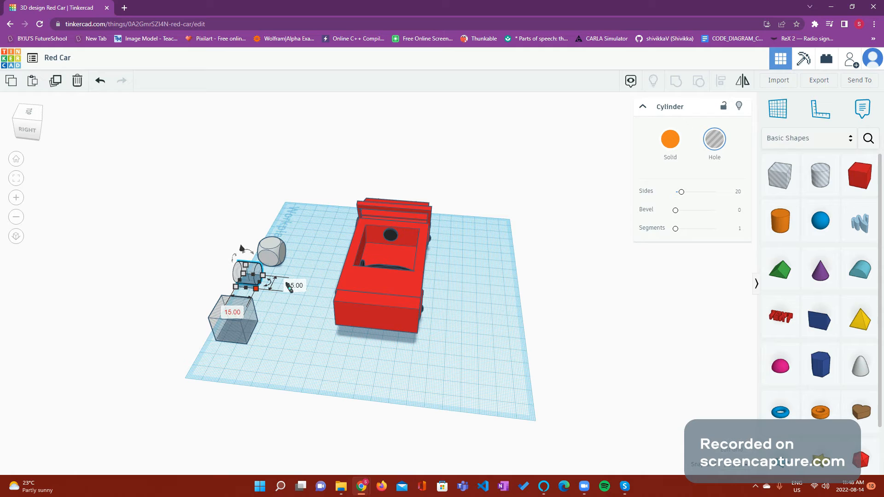
{"action": "left_click", "coordinate": [232, 312]}
{"action": "type", "text": "25"}
{"action": "key", "text": "Return"}
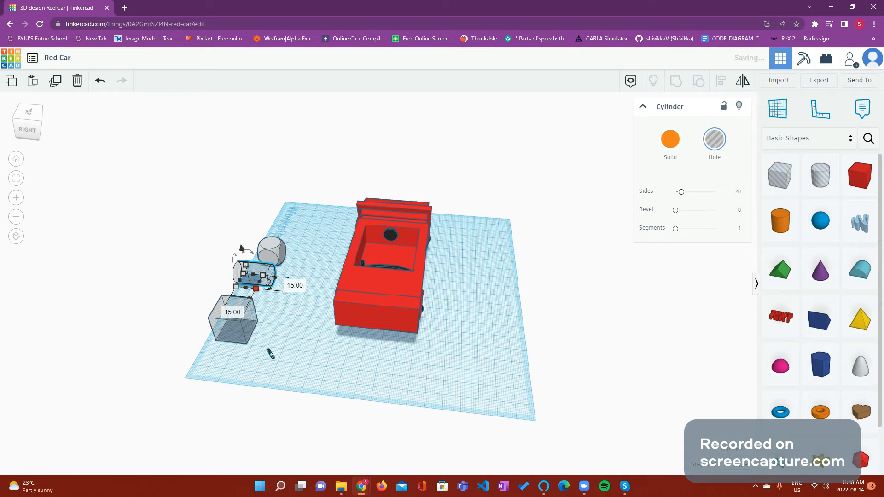
{"action": "left_click", "coordinate": [285, 330]}
Move the cylinder hole sideways into the dice, lining it up with the dice's round front face.
{"action": "left_click", "coordinate": [57, 130]}
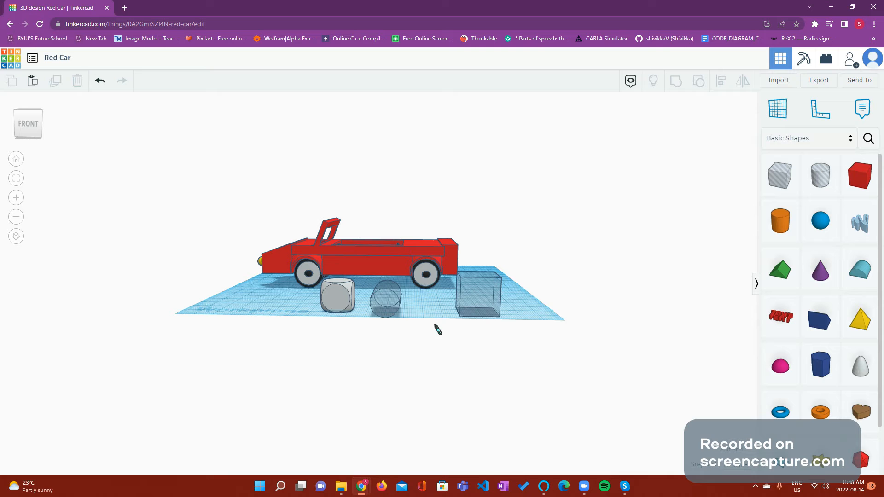
{"action": "left_click_drag", "start_coordinate": [393, 302], "coordinate": [348, 301]}
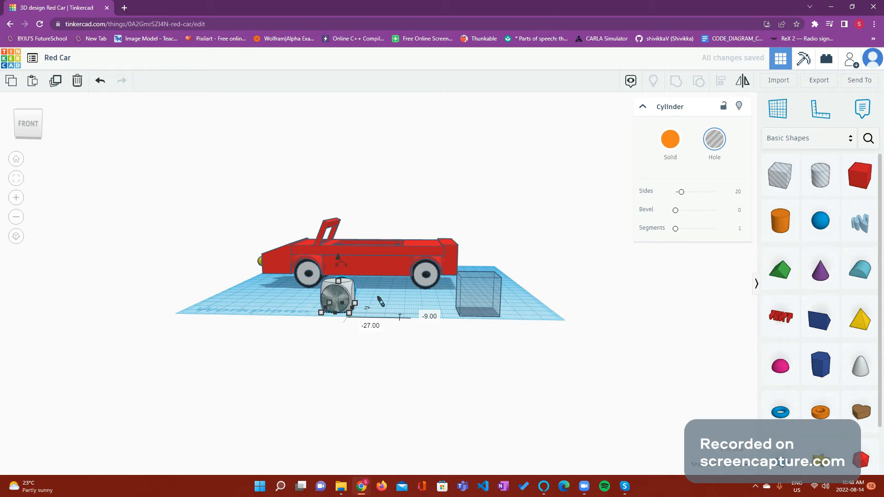
{"action": "left_click", "coordinate": [383, 312]}
{"action": "left_click_drag", "start_coordinate": [385, 322], "coordinate": [309, 284]}
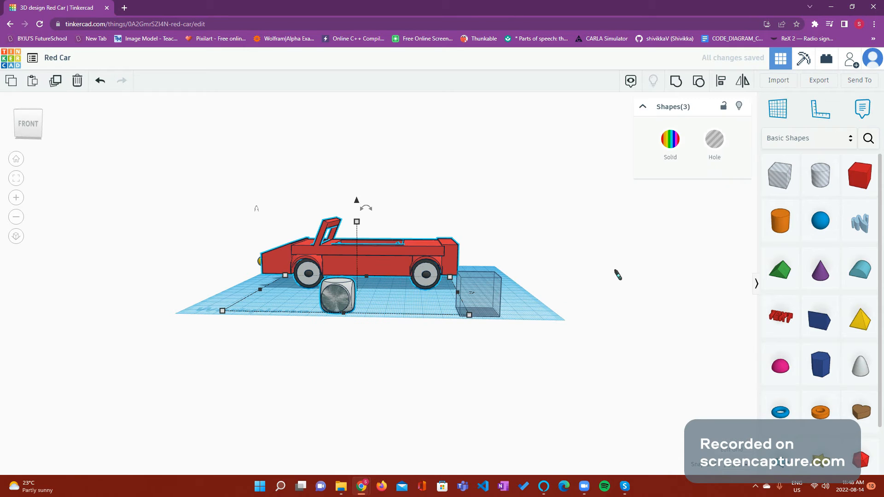
{"action": "left_click", "coordinate": [589, 296]}
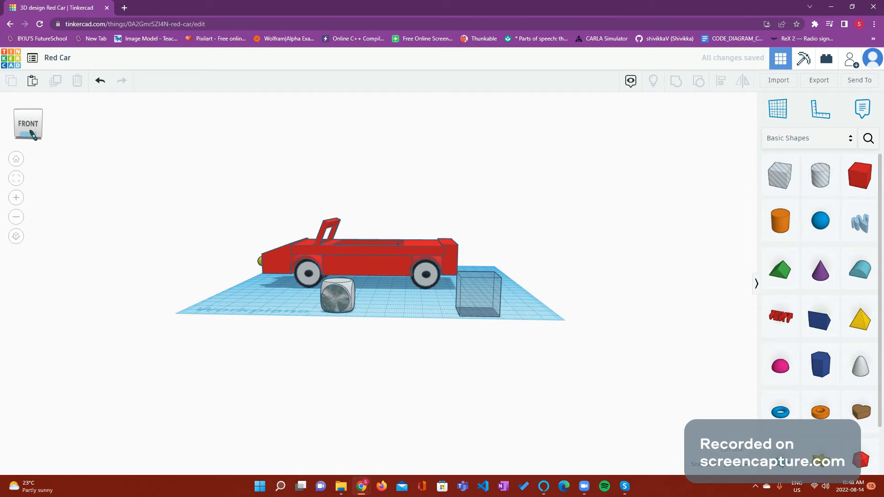
Shift the cylinder hole toward the front edge so it sticks out of both the front and back of the dice.
{"action": "left_click_drag", "start_coordinate": [29, 127], "coordinate": [29, 137]}
{"action": "left_click_drag", "start_coordinate": [381, 399], "coordinate": [301, 385]}
{"action": "left_click", "coordinate": [377, 374]}
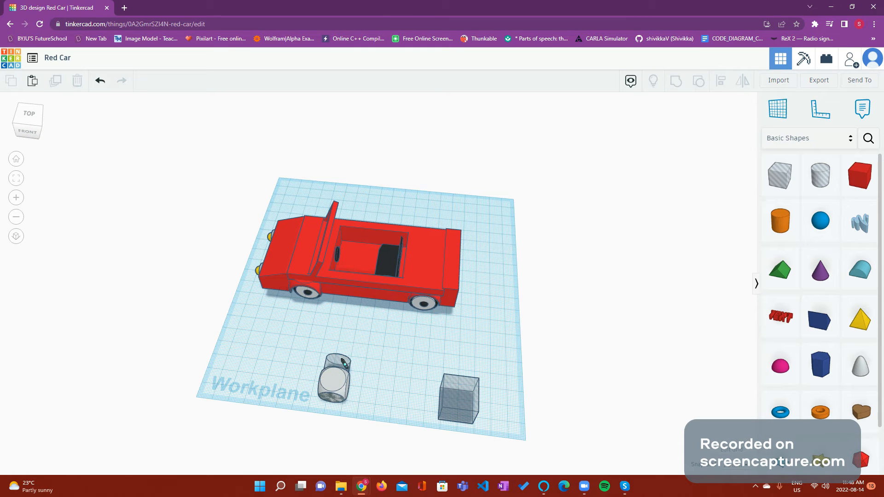
{"action": "left_click", "coordinate": [342, 367]}
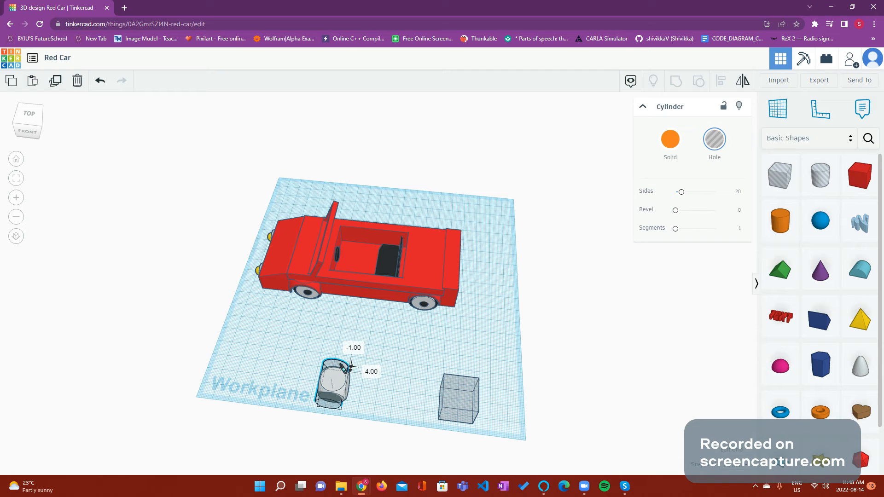
{"action": "left_click_drag", "start_coordinate": [344, 366], "coordinate": [345, 368]}
Group the dice with the cylinder hole to cut a round opening through the dice.
{"action": "left_click_drag", "start_coordinate": [399, 416], "coordinate": [278, 369]}
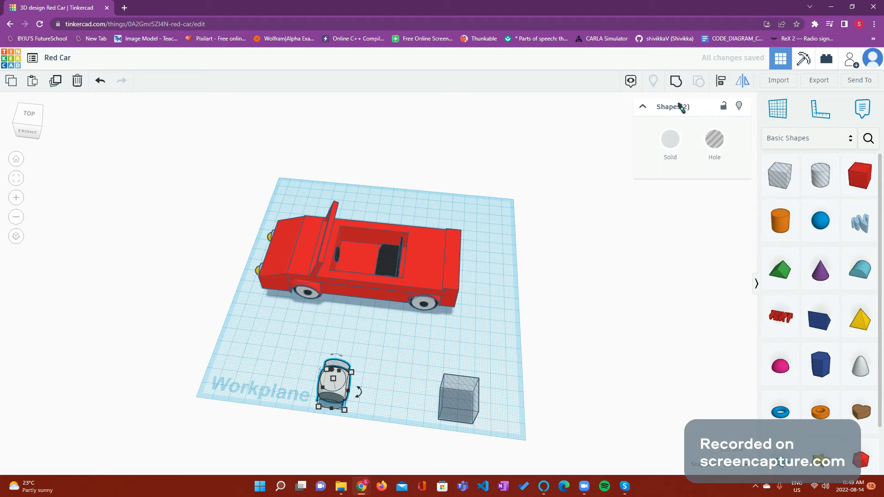
{"action": "left_click", "coordinate": [675, 82]}
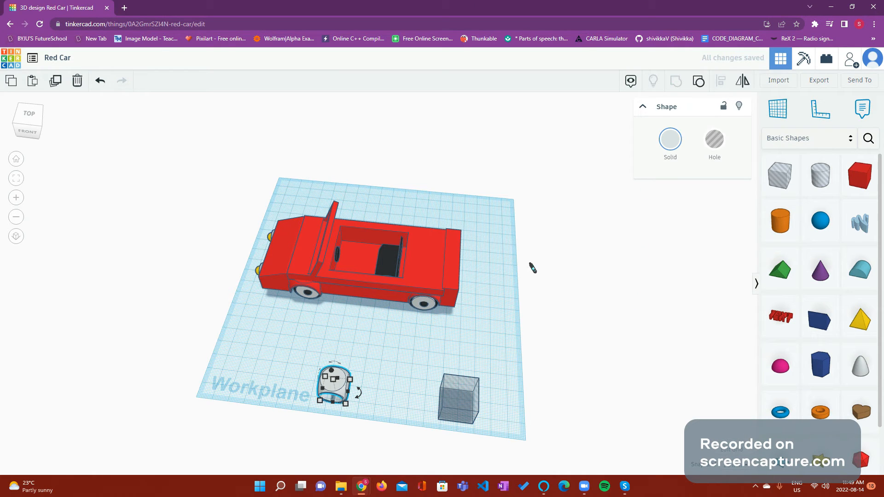
{"action": "left_click", "coordinate": [529, 263]}
Move the box hole sideways over the lower part of the cut dice so it encloses the dice.
{"action": "left_click", "coordinate": [40, 117]}
{"action": "mouse_move", "coordinate": [41, 111]}
{"action": "left_mouse_down"}
{"action": "mouse_move", "coordinate": [52, 108]}
{"action": "mouse_move", "coordinate": [39, 110]}
{"action": "mouse_move", "coordinate": [42, 125]}
{"action": "left_mouse_up"}
{"action": "left_click", "coordinate": [36, 123]}
{"action": "left_click_drag", "start_coordinate": [496, 309], "coordinate": [363, 319]}
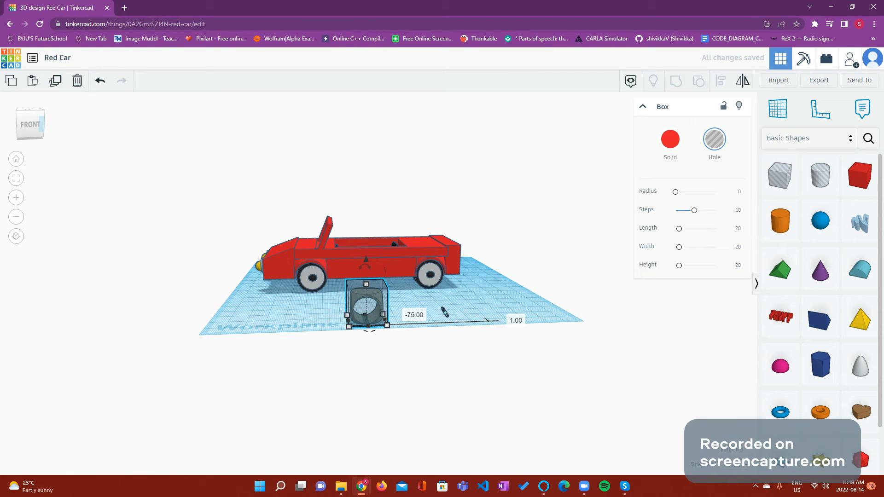
Set the box hole's height to 7.5 mm so it covers only the lower portion of the dice.
{"action": "left_click", "coordinate": [422, 304]}
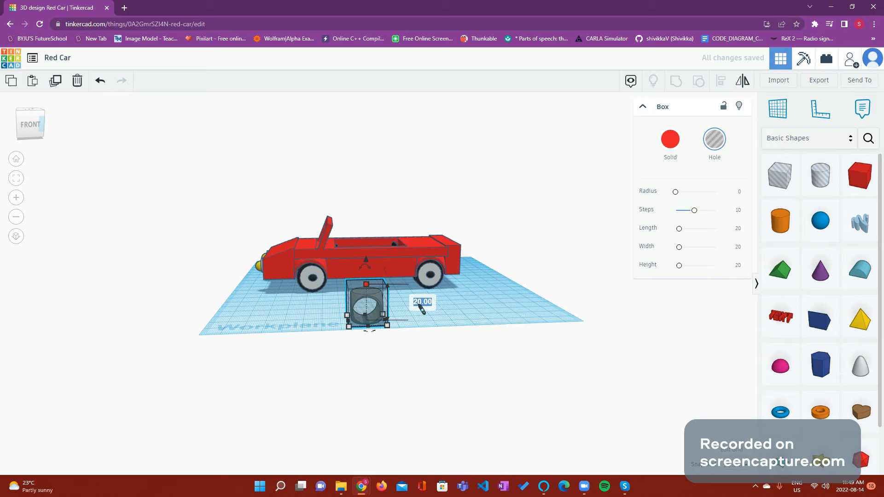
{"action": "type", "text": "7.5"}
{"action": "key", "text": "Return"}
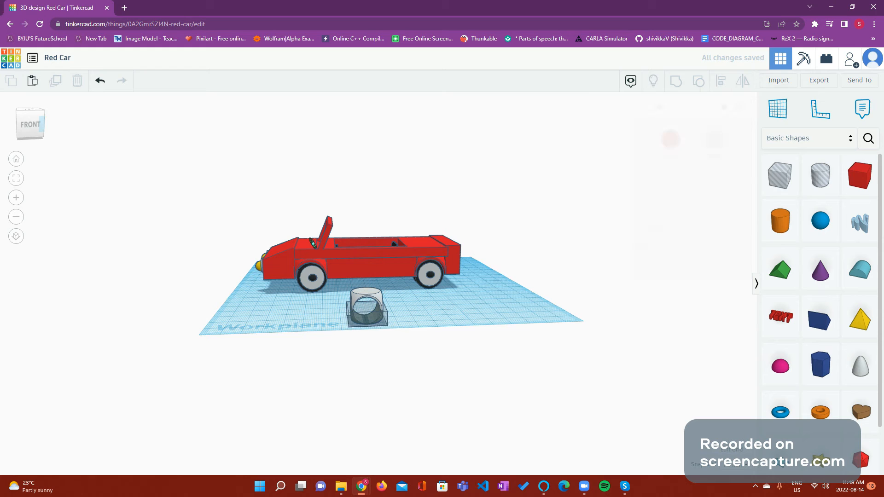
Group the dice with the box hole to cut away the lower portion and leave an arch.
{"action": "left_click", "coordinate": [30, 124]}
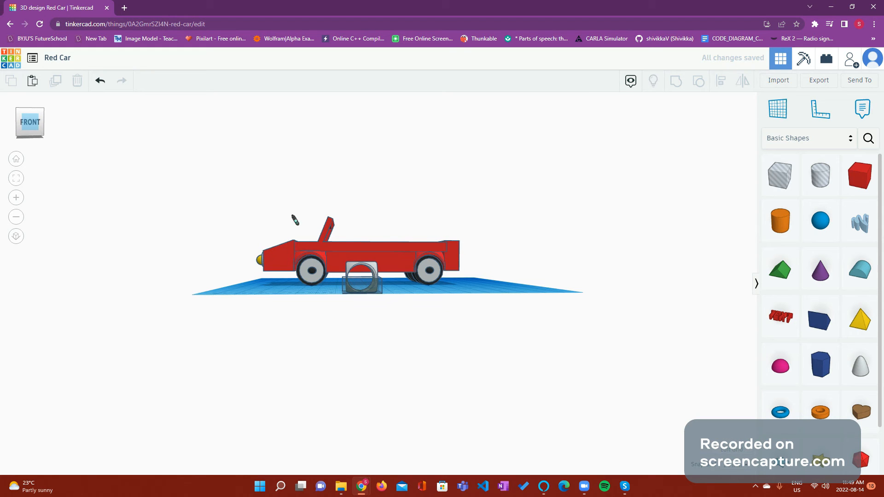
{"action": "left_click_drag", "start_coordinate": [456, 289], "coordinate": [314, 280]}
{"action": "left_click", "coordinate": [119, 187]}
{"action": "left_click_drag", "start_coordinate": [34, 135], "coordinate": [31, 148]}
{"action": "left_click_drag", "start_coordinate": [308, 389], "coordinate": [382, 403]}
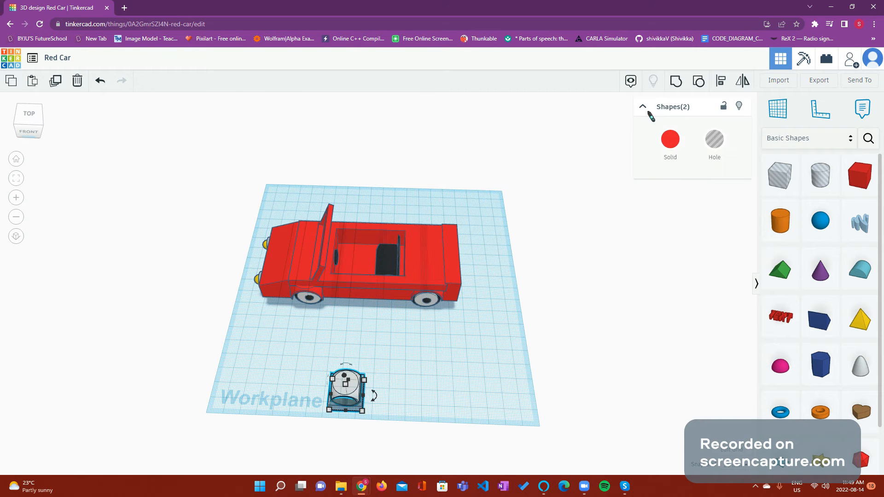
{"action": "left_click", "coordinate": [675, 83]}
{"action": "left_click", "coordinate": [492, 287]}
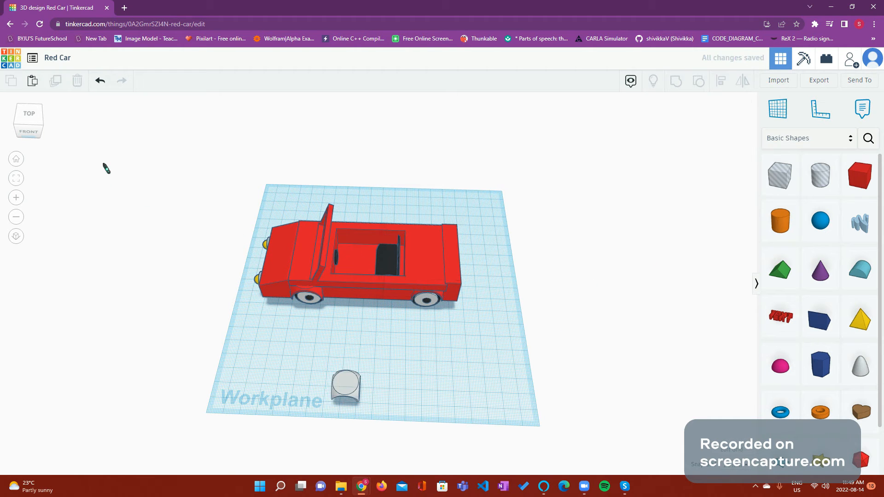
Recolour the wheel arch from the preset colours to magenta pink.
{"action": "left_click", "coordinate": [29, 131]}
{"action": "left_click_drag", "start_coordinate": [28, 116], "coordinate": [29, 118]}
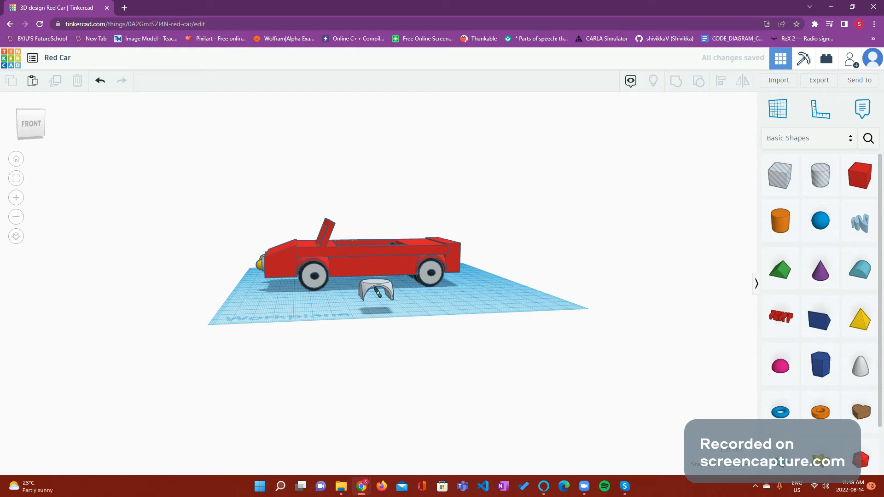
{"action": "left_click", "coordinate": [375, 288]}
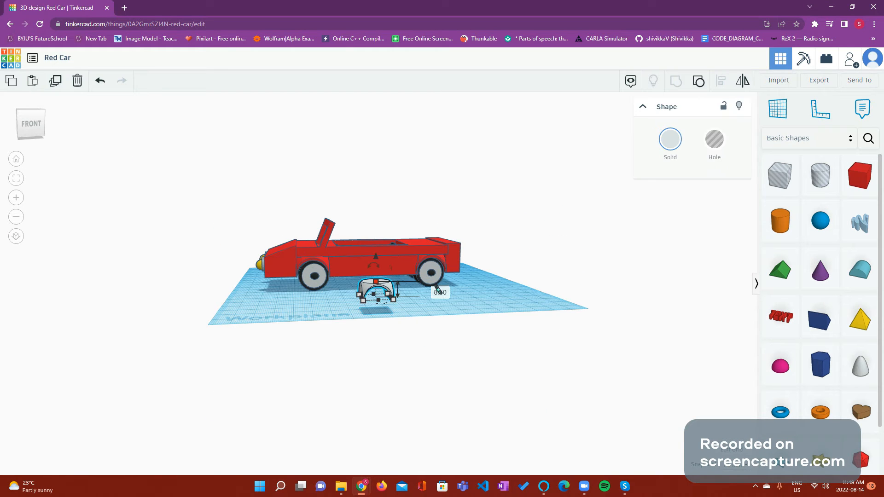
{"action": "left_click", "coordinate": [671, 141]}
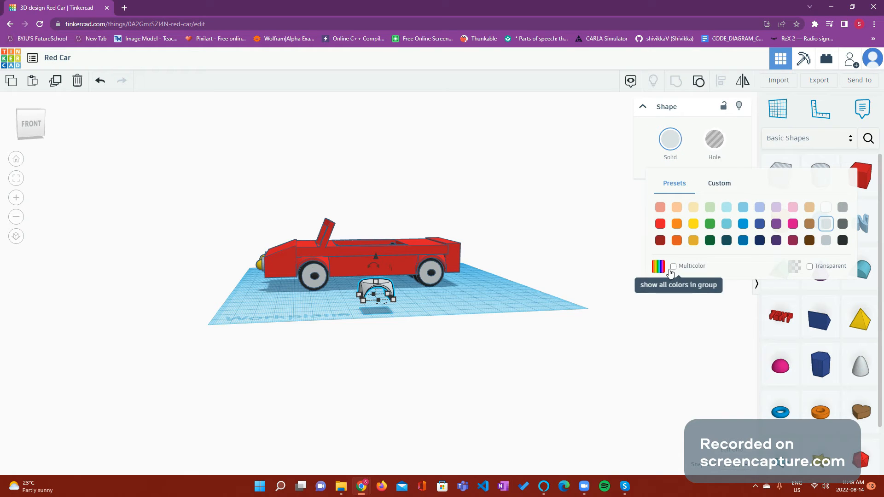
{"action": "left_click", "coordinate": [793, 224]}
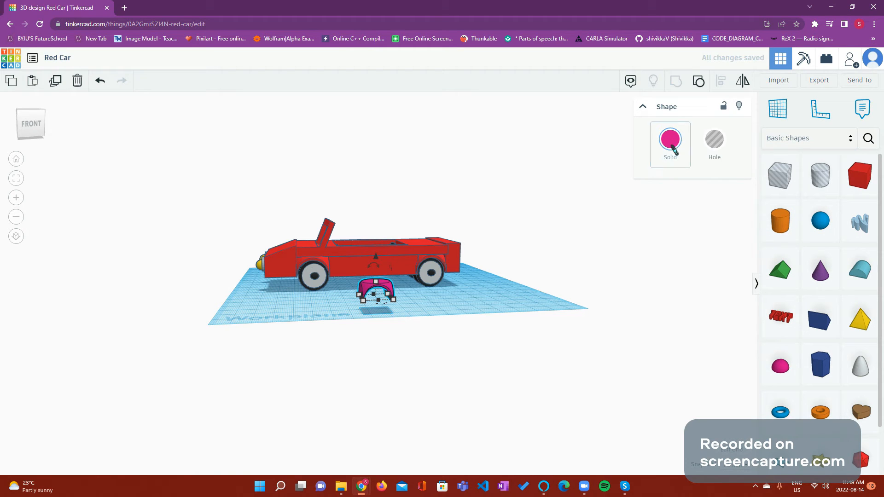
{"action": "left_click", "coordinate": [629, 227]}
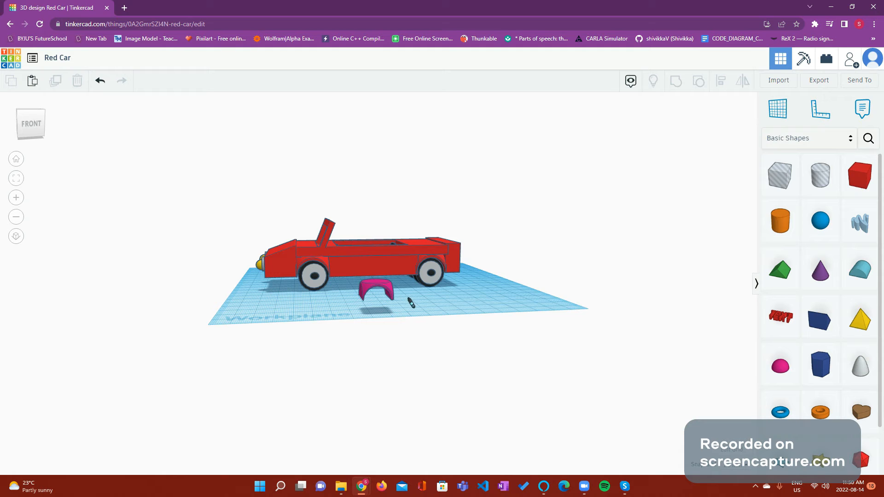
Duplicate the pink wheel arch and move the copy about 35 mm along the car's length toward the rear wheel.
{"action": "left_click", "coordinate": [375, 287]}
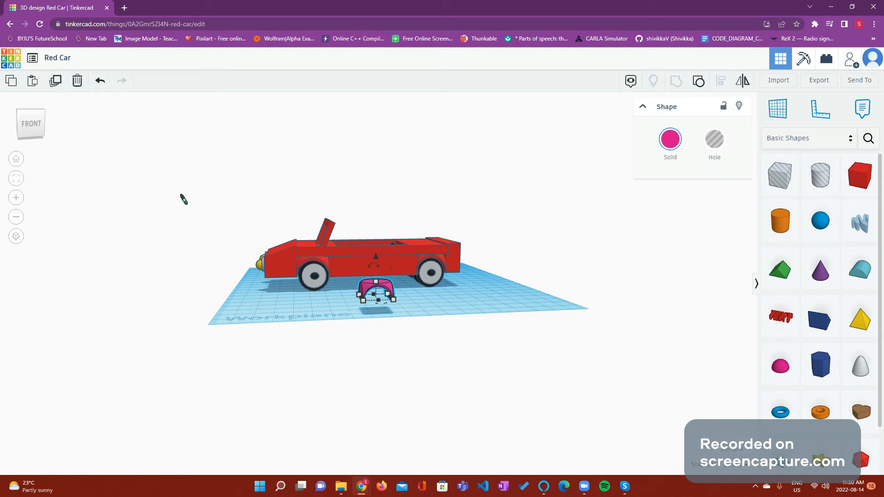
{"action": "left_click", "coordinate": [55, 81]}
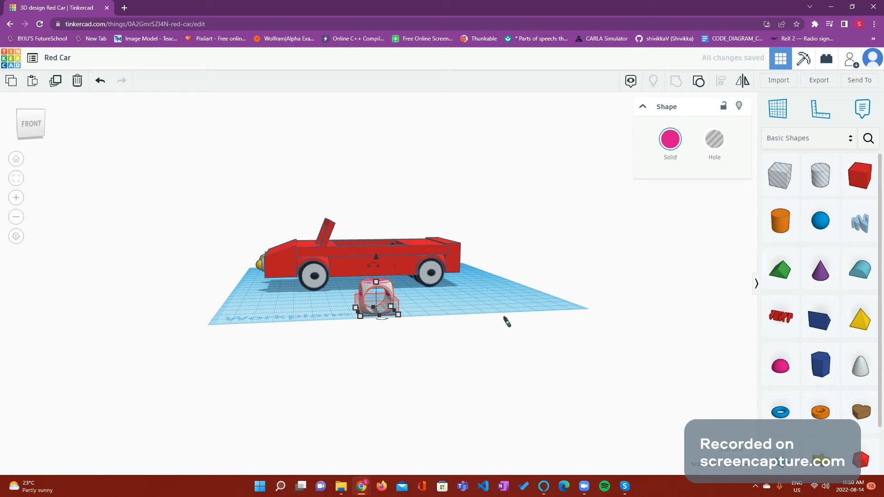
{"action": "left_click", "coordinate": [403, 292]}
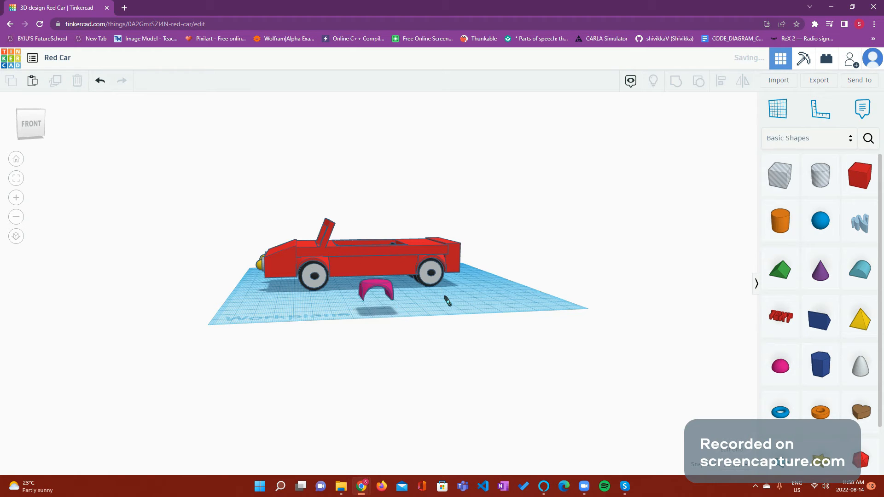
{"action": "left_click_drag", "start_coordinate": [370, 283], "coordinate": [441, 289]}
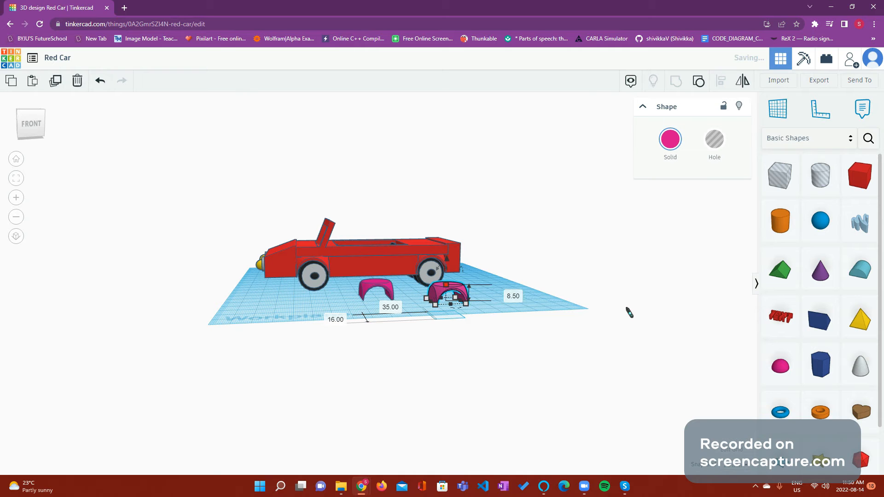
{"action": "left_click", "coordinate": [403, 310]}
Select both pink wheel arches and delete them from the workplane.
{"action": "mouse_move", "coordinate": [30, 123]}
{"action": "left_mouse_down"}
{"action": "mouse_move", "coordinate": [88, 126]}
{"action": "mouse_move", "coordinate": [70, 109]}
{"action": "mouse_move", "coordinate": [63, 120]}
{"action": "mouse_move", "coordinate": [23, 122]}
{"action": "mouse_move", "coordinate": [32, 124]}
{"action": "left_mouse_up"}
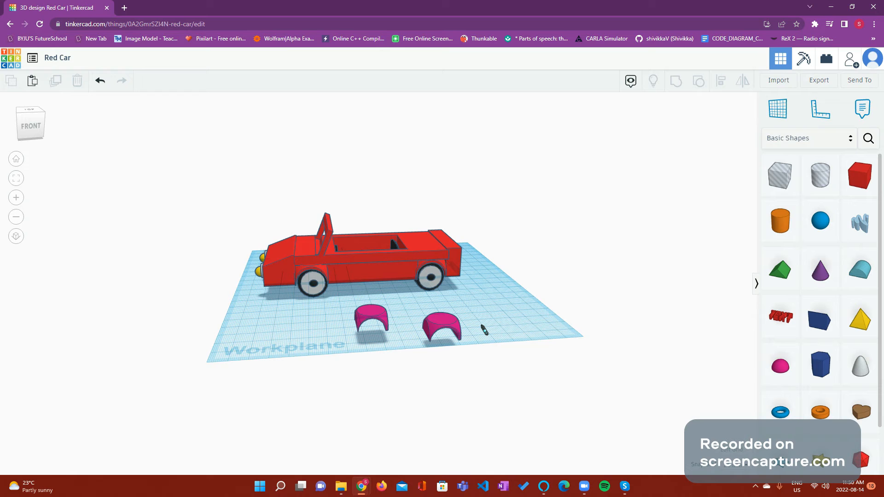
{"action": "left_click_drag", "start_coordinate": [305, 311], "coordinate": [543, 355]}
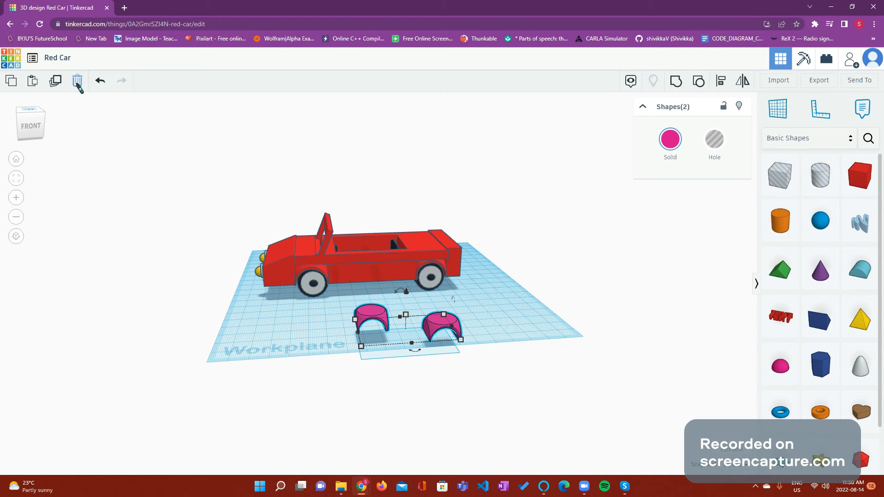
{"action": "left_click", "coordinate": [77, 82]}
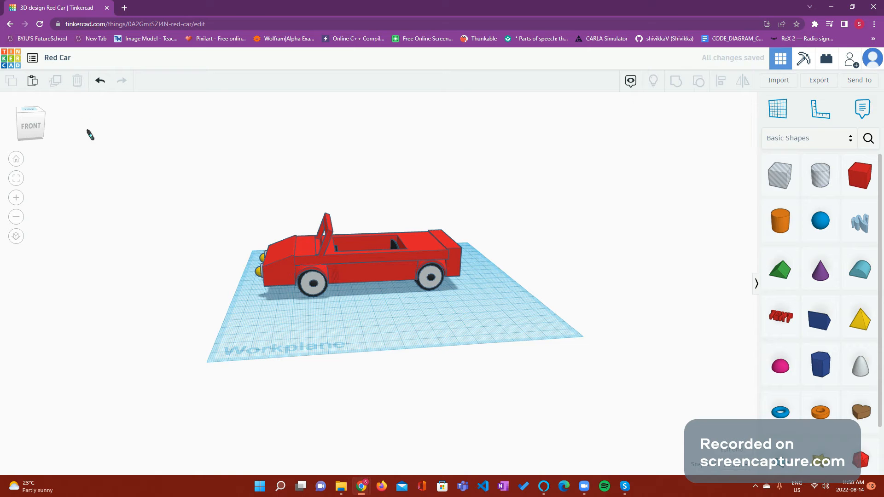
Add a solid box beside the red car, size it 124 by 41 mm and 12 mm high, and shift it about 19 mm toward the car's front.
{"action": "left_click_drag", "start_coordinate": [33, 121], "coordinate": [50, 110]}
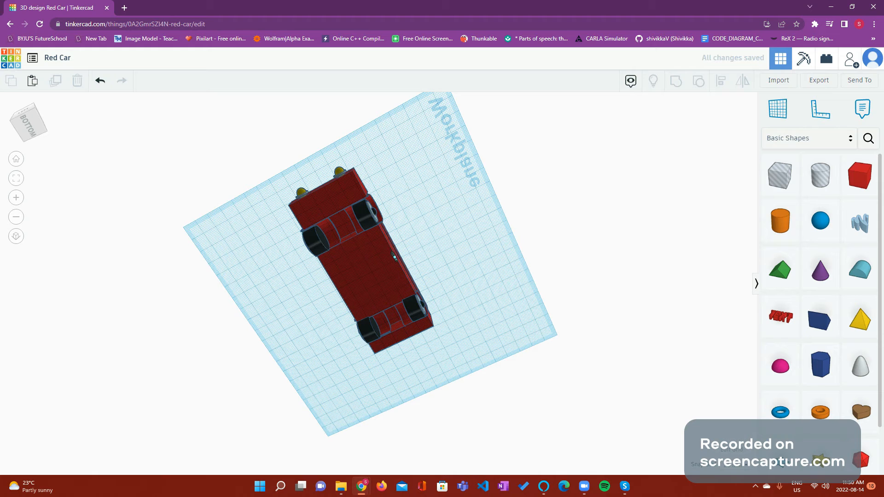
{"action": "left_click", "coordinate": [20, 132]}
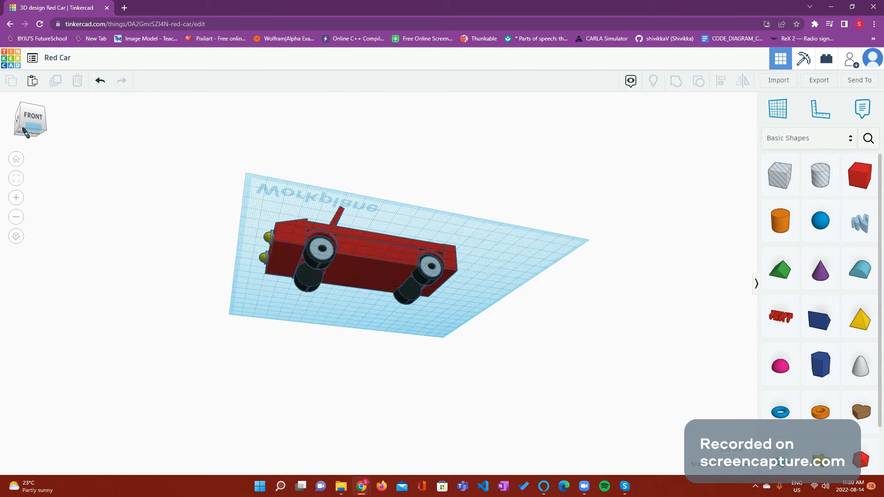
{"action": "left_click_drag", "start_coordinate": [19, 133], "coordinate": [20, 143]}
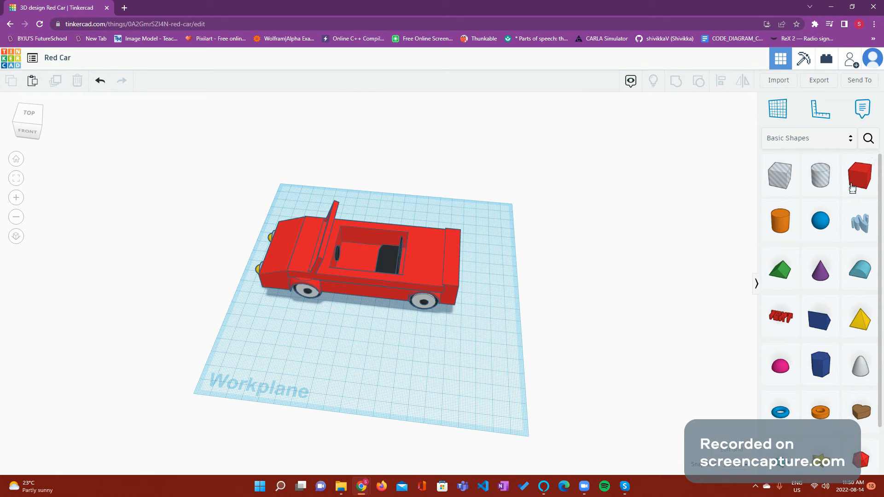
{"action": "left_click_drag", "start_coordinate": [855, 184], "coordinate": [471, 412]}
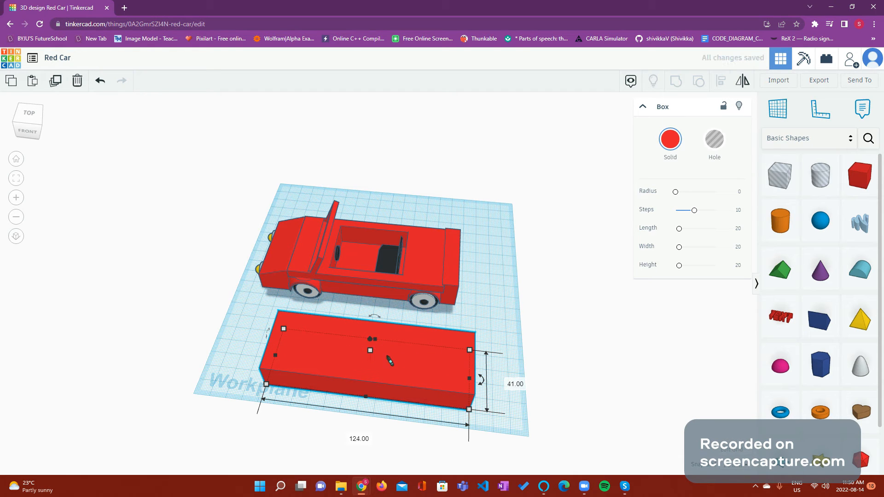
{"action": "left_click_drag", "start_coordinate": [373, 362], "coordinate": [370, 359]}
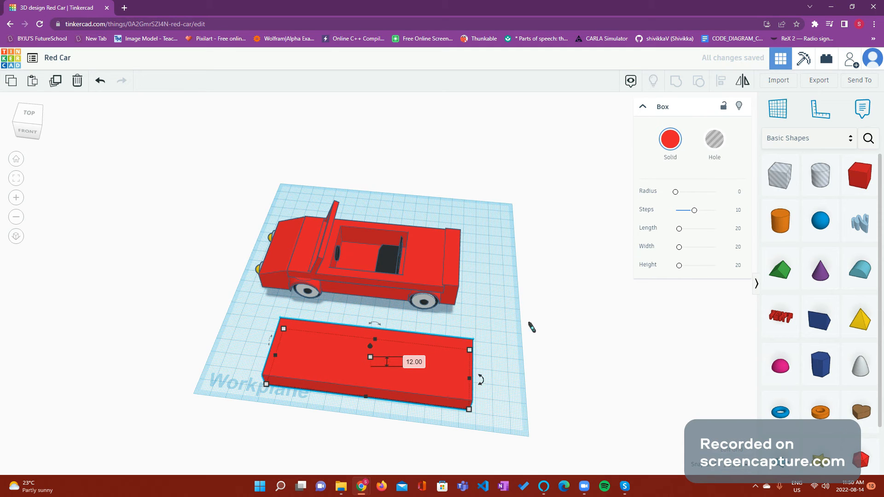
{"action": "left_click", "coordinate": [517, 317]}
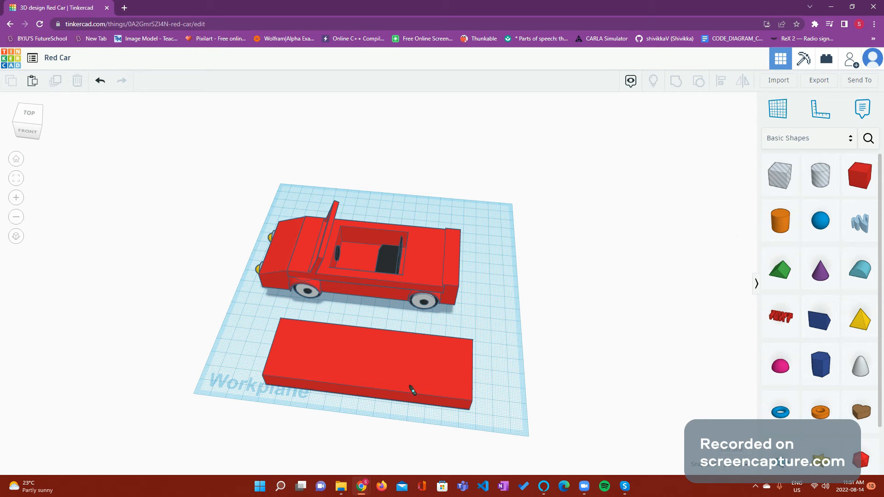
{"action": "left_click_drag", "start_coordinate": [419, 383], "coordinate": [386, 382]}
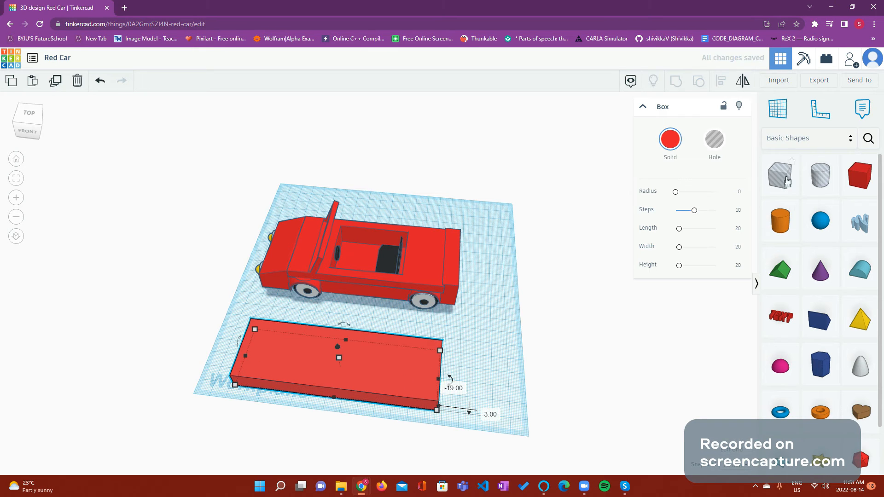
Add a box hole and move it onto the long red box, inside its front half.
{"action": "left_click_drag", "start_coordinate": [780, 175], "coordinate": [474, 368]}
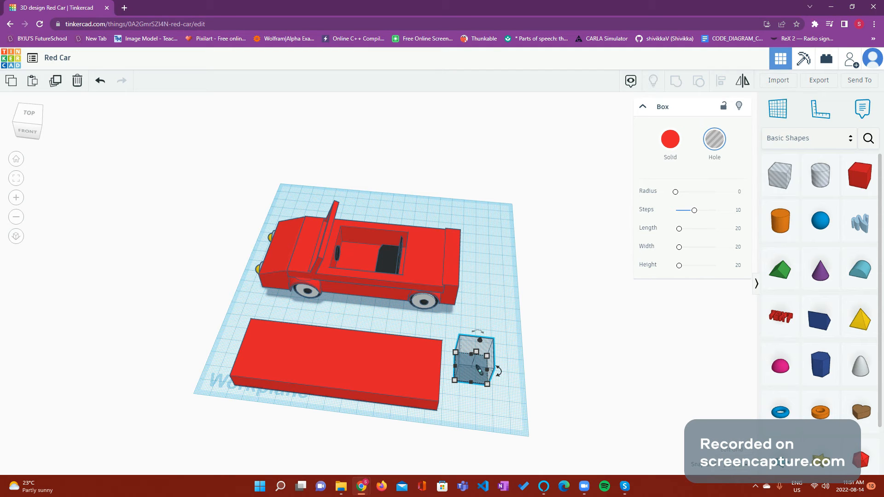
{"action": "left_click", "coordinate": [503, 341]}
{"action": "left_click_drag", "start_coordinate": [465, 360], "coordinate": [301, 353]}
{"action": "left_click", "coordinate": [499, 340]}
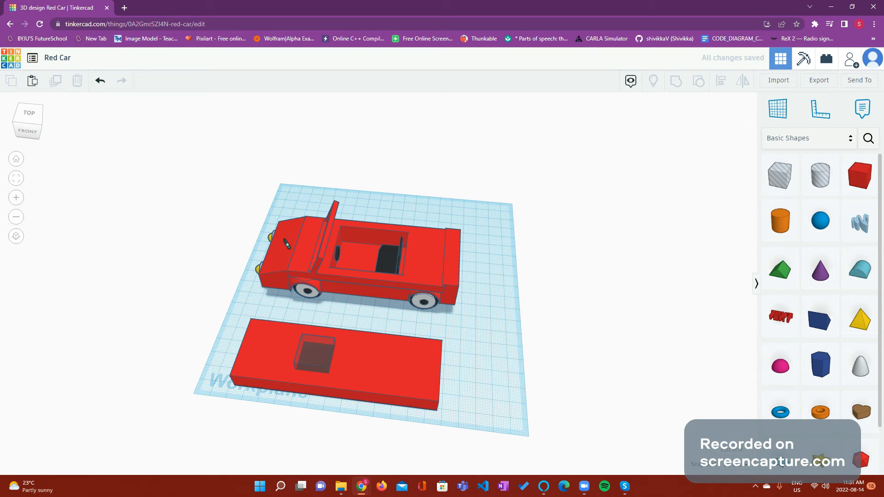
Add a dice shape to the workplane behind the rear end of the red car.
{"action": "left_click", "coordinate": [28, 130]}
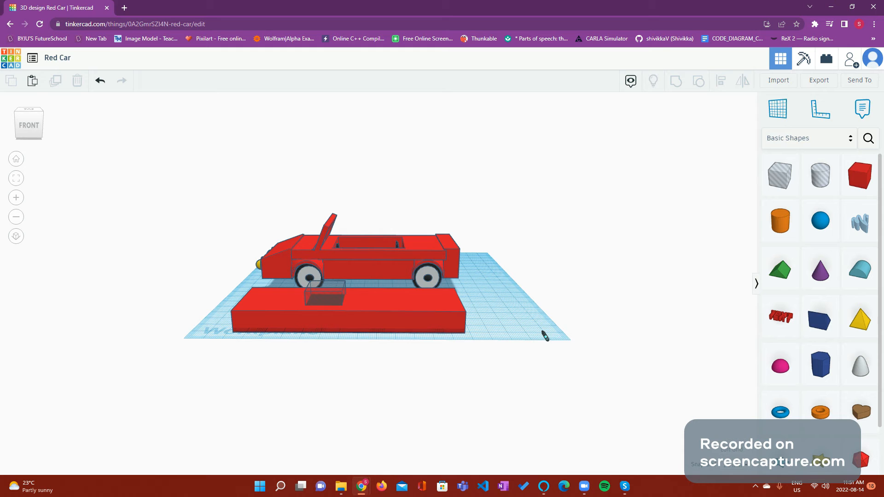
{"action": "left_click_drag", "start_coordinate": [29, 125], "coordinate": [8, 138]}
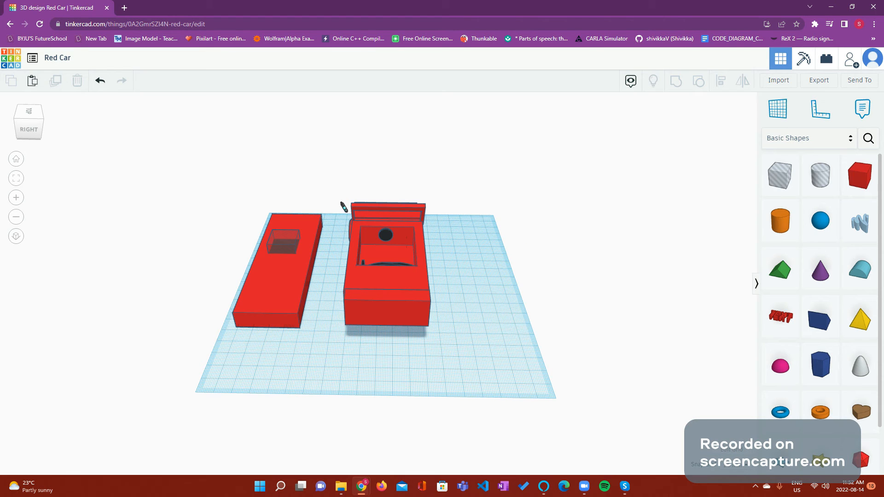
{"action": "mouse_move", "coordinate": [29, 125]}
{"action": "left_mouse_down"}
{"action": "mouse_move", "coordinate": [11, 130]}
{"action": "mouse_move", "coordinate": [25, 124]}
{"action": "left_mouse_up"}
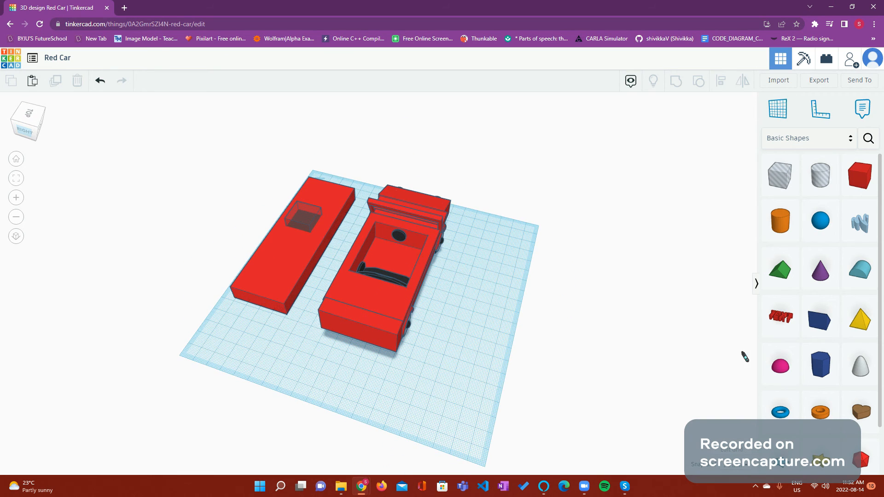
{"action": "scroll", "coordinate": [743, 354], "scroll_direction": "down", "scroll_amount": 3}
{"action": "scroll", "coordinate": [778, 335], "scroll_direction": "down", "scroll_amount": 2}
{"action": "scroll", "coordinate": [832, 368], "scroll_direction": "up", "scroll_amount": 2}
{"action": "left_click_drag", "start_coordinate": [826, 362], "coordinate": [357, 360]}
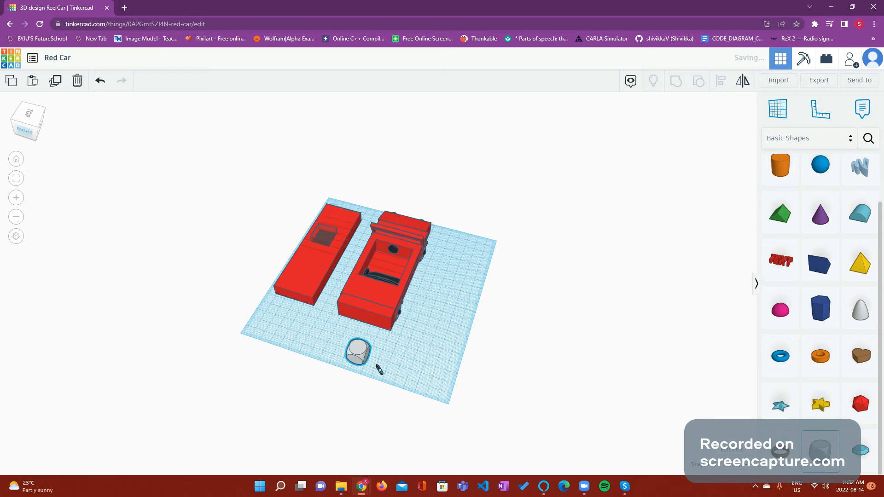
Set the dice's dimension across the car's width to 25 mm.
{"action": "mouse_move", "coordinate": [363, 366]}
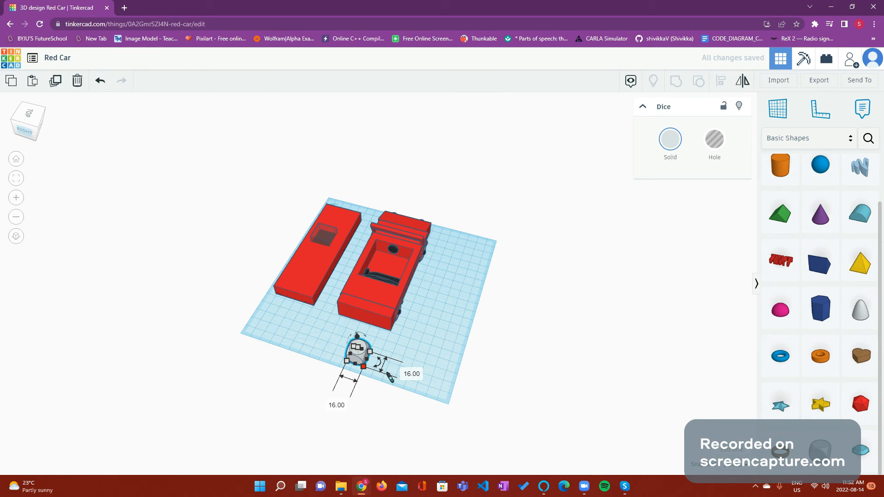
{"action": "left_click", "coordinate": [340, 406]}
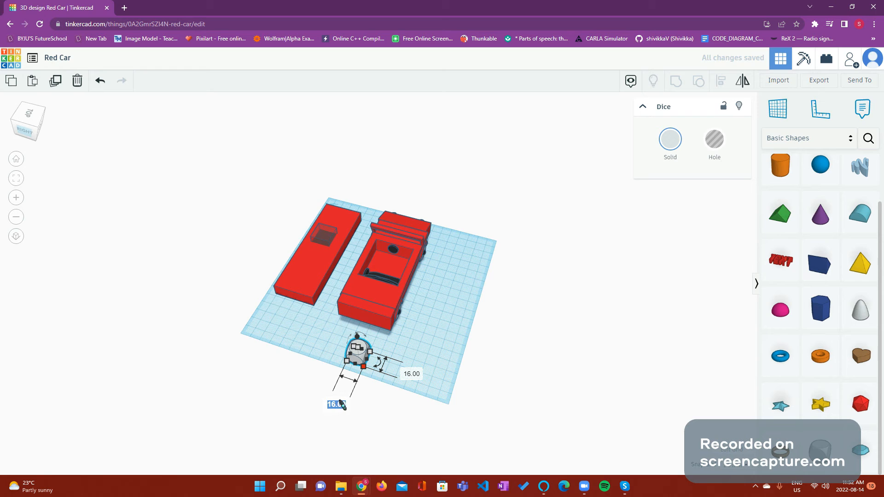
{"action": "type", "text": "25"}
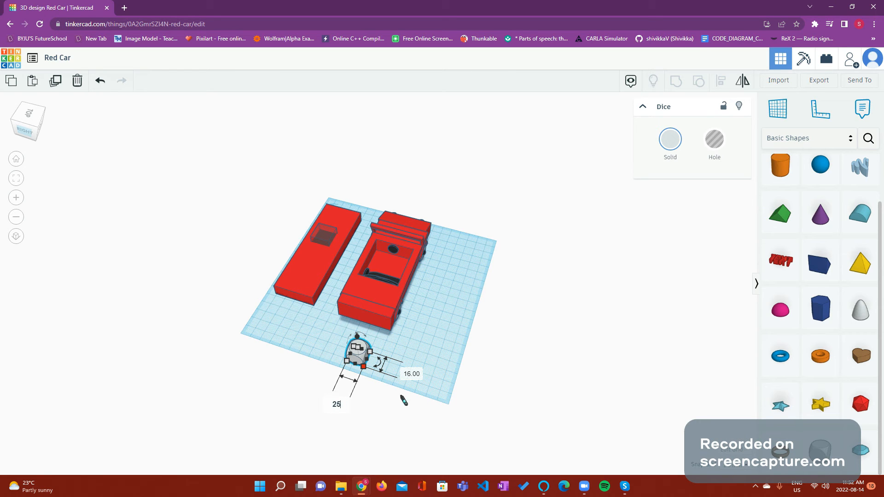
{"action": "key", "text": "Return"}
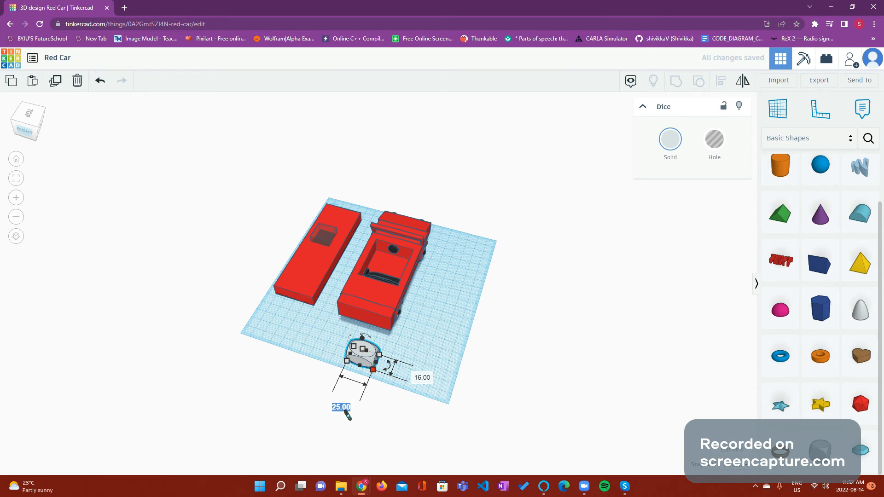
Set the dice's dimension across the car's width to 27 mm and shift the dice sideways toward the long red box.
{"action": "type", "text": "27"}
{"action": "key", "text": "Return"}
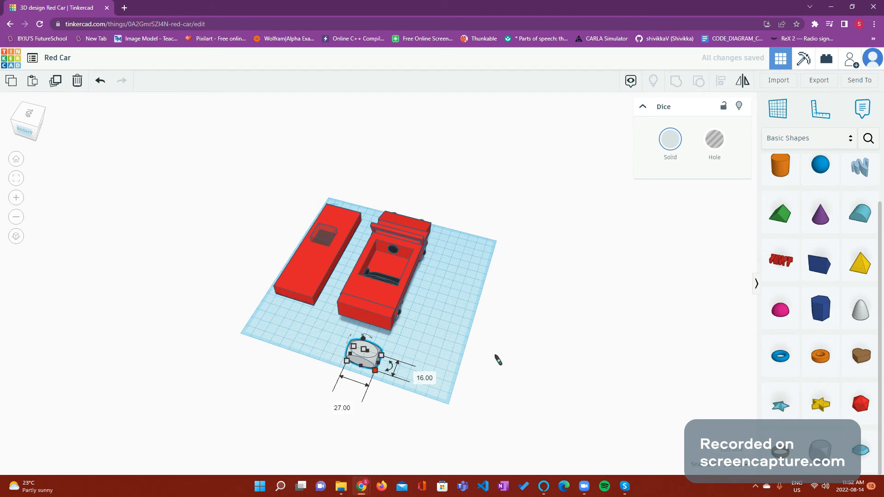
{"action": "left_click", "coordinate": [508, 347]}
{"action": "left_click_drag", "start_coordinate": [15, 114], "coordinate": [46, 118]}
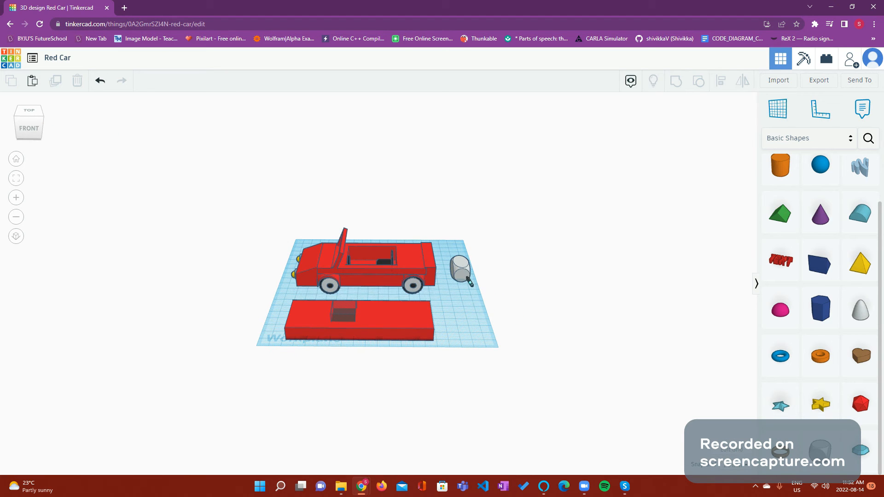
{"action": "left_click", "coordinate": [462, 271]}
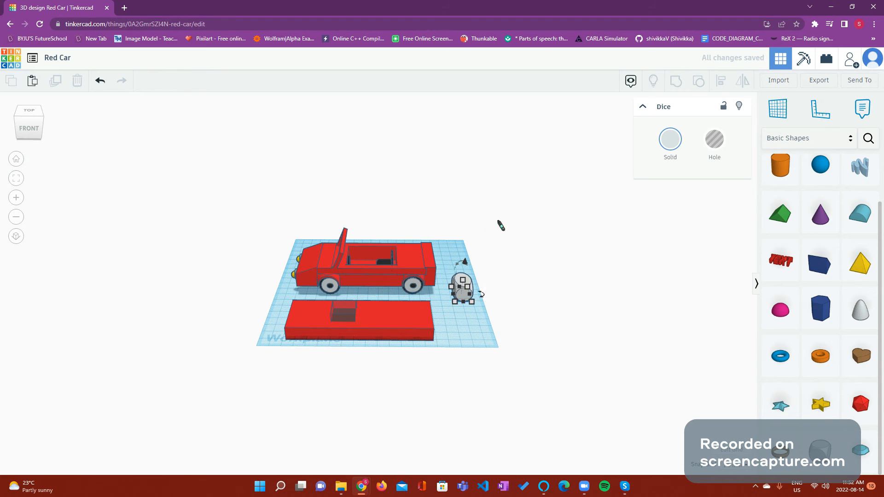
{"action": "left_click", "coordinate": [501, 228]}
Add a cylinder hole behind the long red box, tip it 90° onto its side and turn it 90° across the car's width.
{"action": "scroll", "coordinate": [764, 232], "scroll_direction": "up", "scroll_amount": 2}
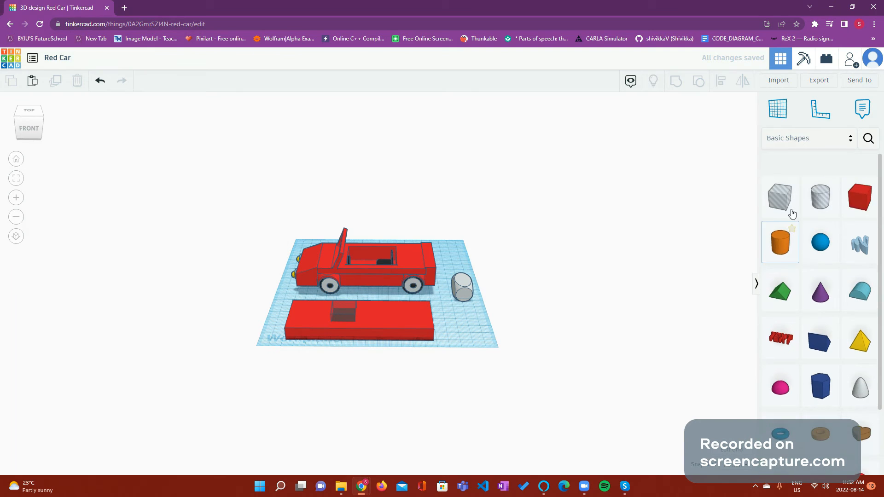
{"action": "left_click_drag", "start_coordinate": [820, 178], "coordinate": [447, 336]}
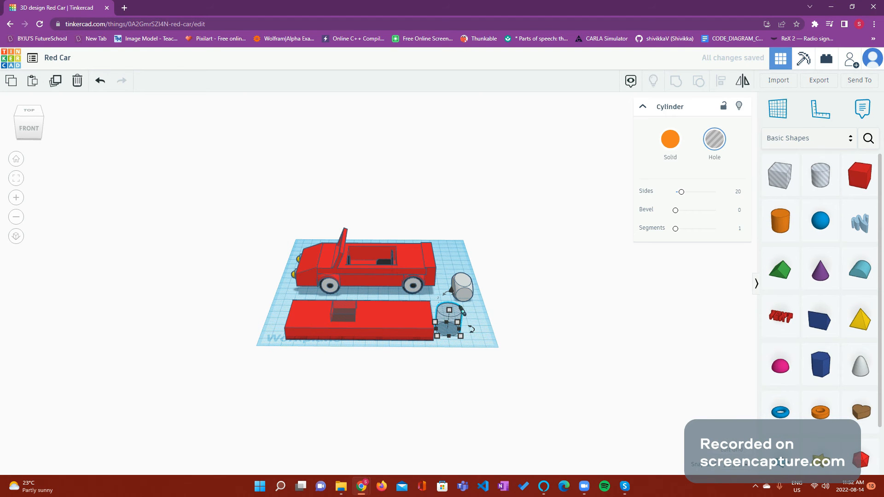
{"action": "left_click_drag", "start_coordinate": [446, 298], "coordinate": [484, 320]}
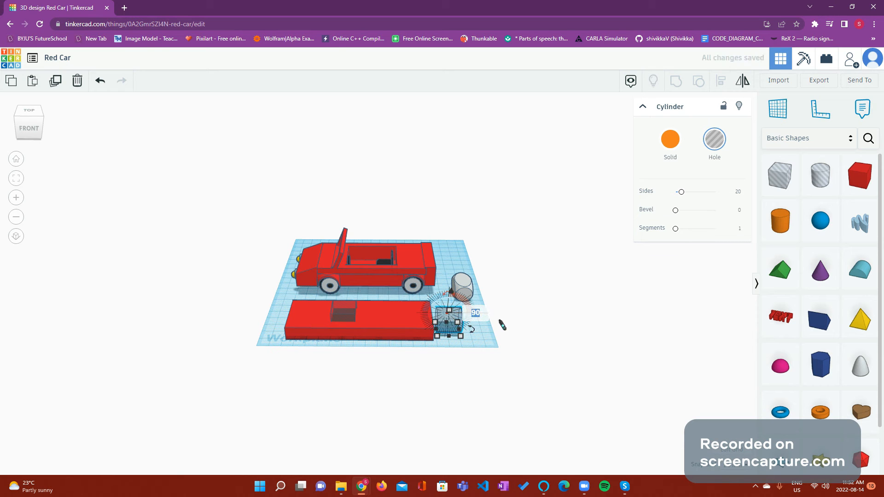
{"action": "left_click", "coordinate": [475, 336]}
{"action": "left_click", "coordinate": [458, 328]}
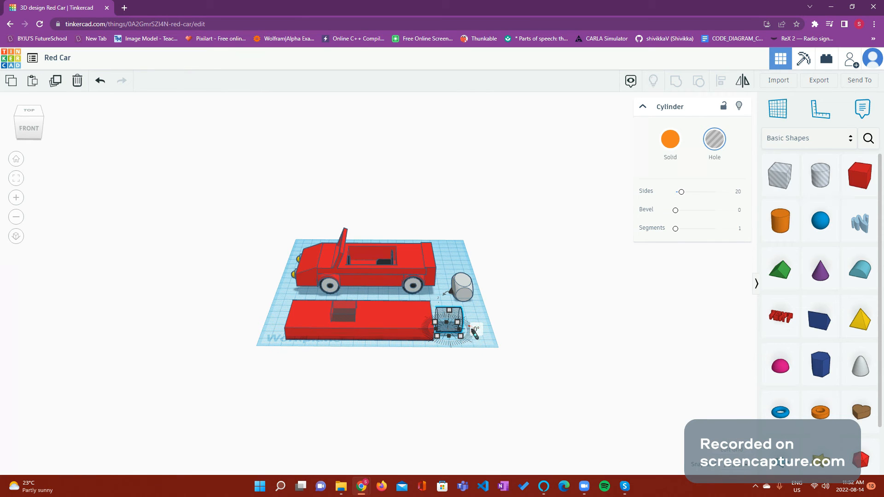
{"action": "left_click_drag", "start_coordinate": [479, 334], "coordinate": [508, 335]}
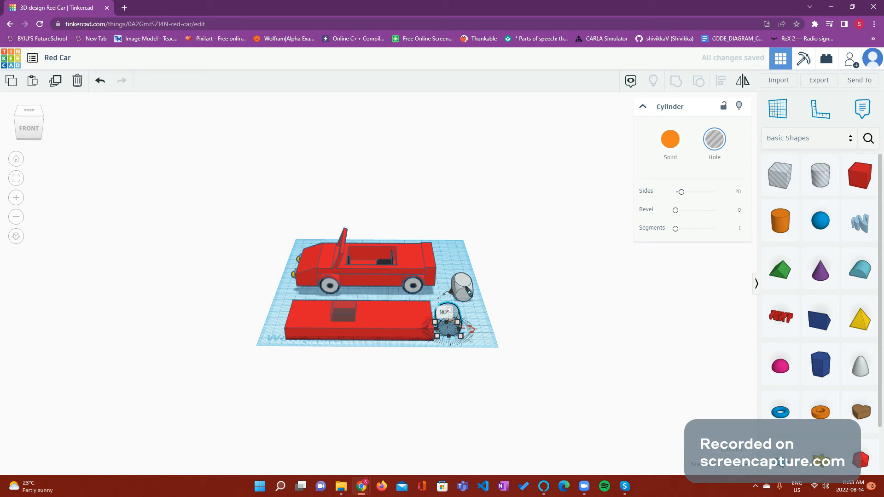
Move the dice slightly away from the car's rear and delete the long red box with its box hole.
{"action": "left_click_drag", "start_coordinate": [467, 293], "coordinate": [472, 303]}
{"action": "mouse_move", "coordinate": [410, 362]}
{"action": "left_mouse_down"}
{"action": "mouse_move", "coordinate": [317, 317]}
{"action": "mouse_move", "coordinate": [269, 325]}
{"action": "left_mouse_up"}
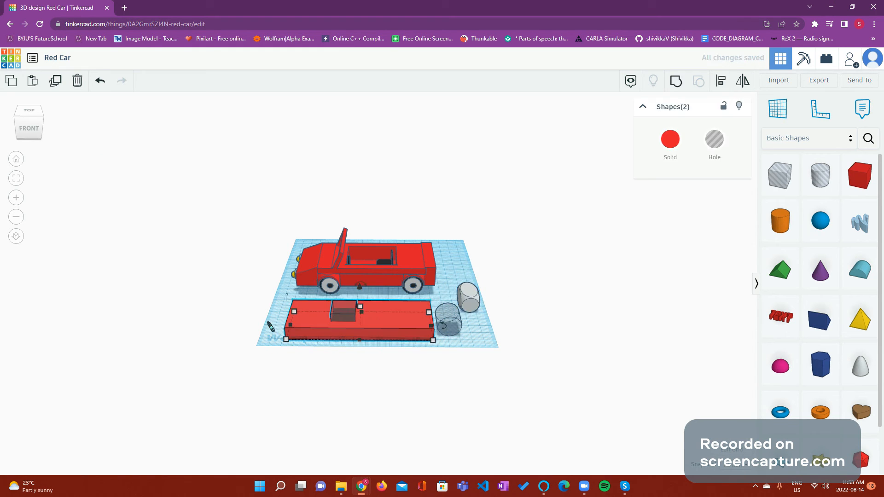
{"action": "left_click", "coordinate": [77, 81]}
Set the cylinder hole's length across the car's width to 25 mm.
{"action": "left_click_drag", "start_coordinate": [28, 123], "coordinate": [83, 136]}
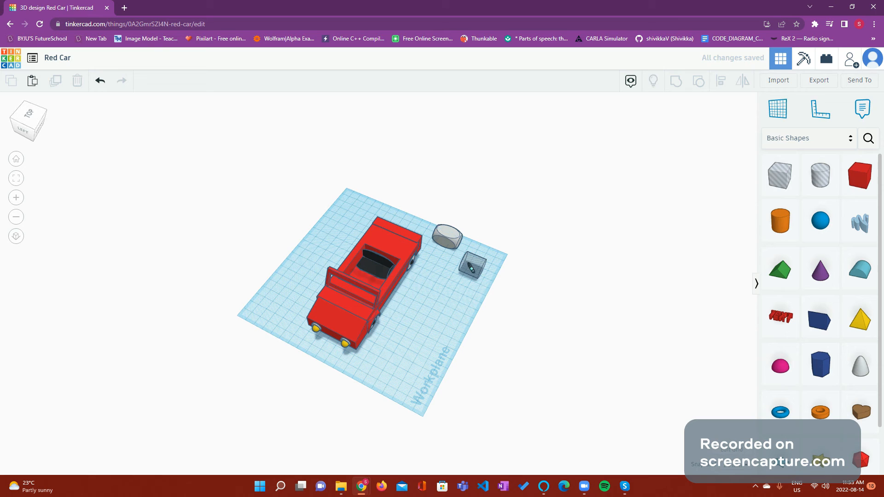
{"action": "left_click", "coordinate": [482, 277]}
{"action": "left_click", "coordinate": [458, 245]}
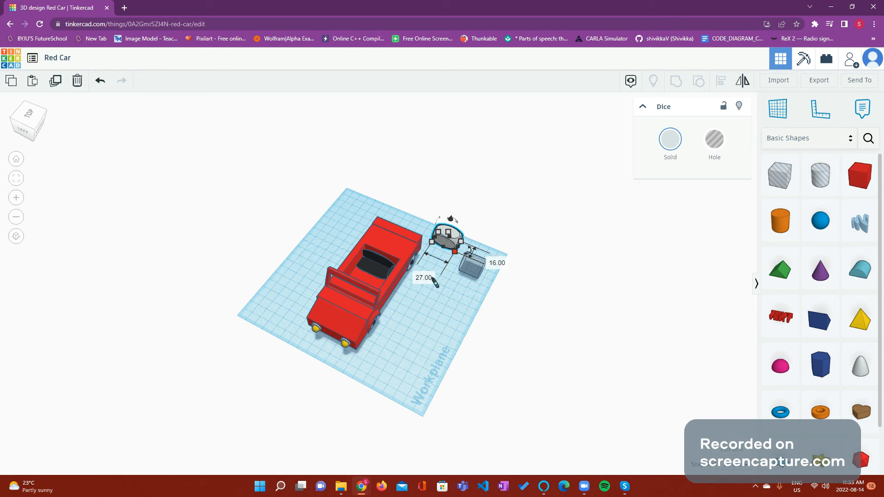
{"action": "left_click", "coordinate": [478, 276]}
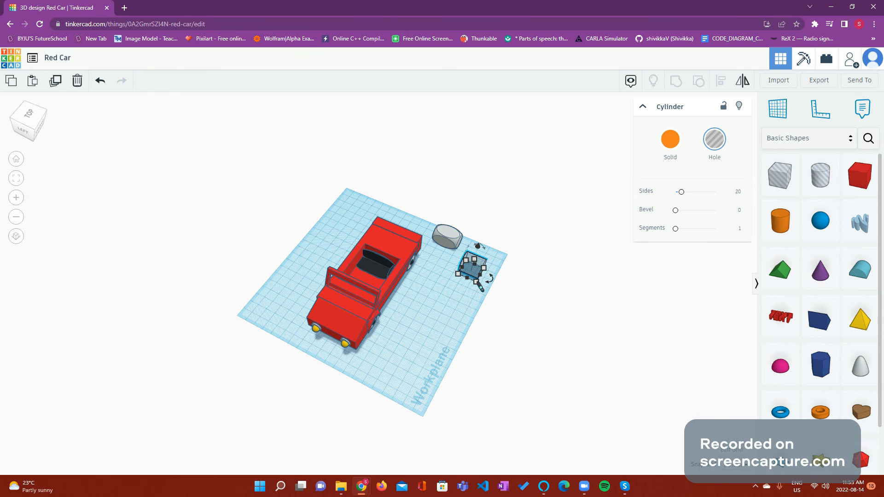
{"action": "left_click", "coordinate": [450, 308]}
{"action": "type", "text": "15"}
{"action": "key", "text": "Return"}
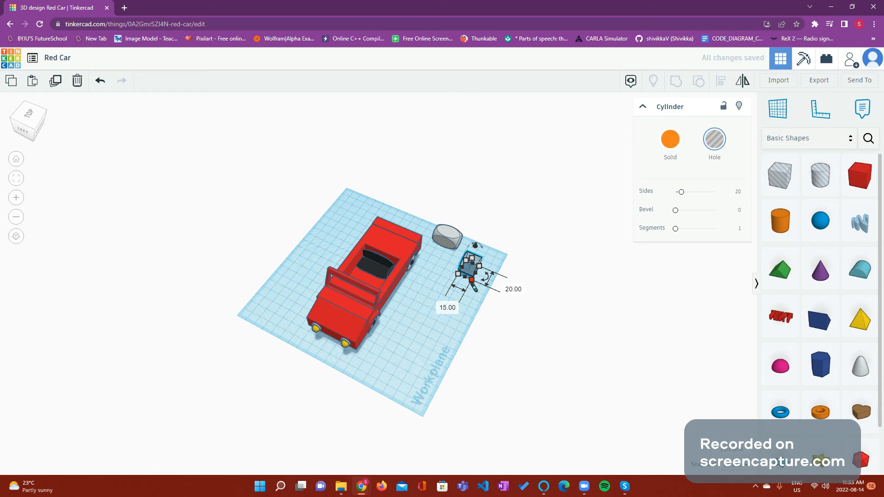
{"action": "left_click", "coordinate": [449, 309]}
{"action": "type", "text": "25"}
{"action": "key", "text": "Return"}
{"action": "left_click", "coordinate": [455, 364]}
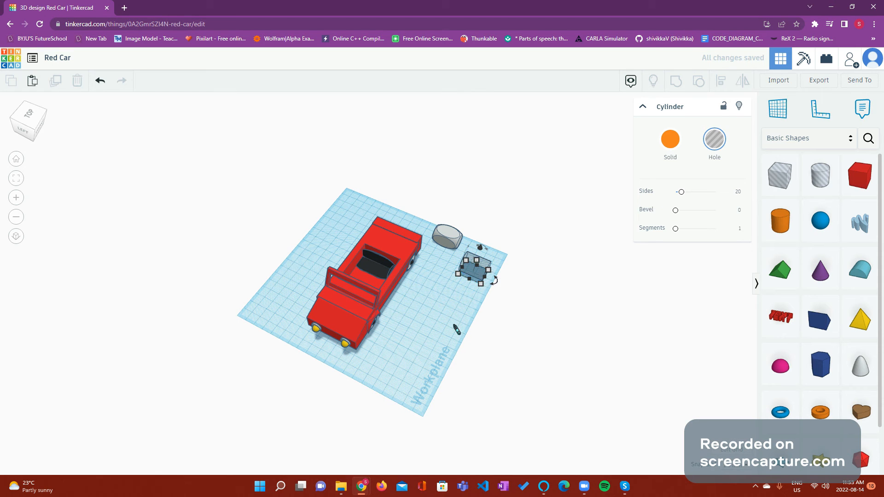
{"action": "left_click", "coordinate": [483, 269]}
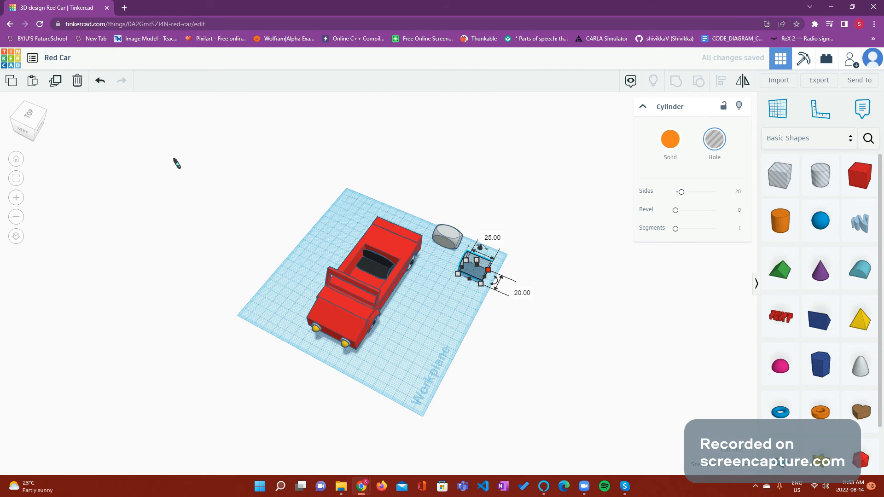
Set the cylinder hole's dimension along the car's length to 14 mm and its height to 14 mm.
{"action": "left_click_drag", "start_coordinate": [39, 127], "coordinate": [21, 127]}
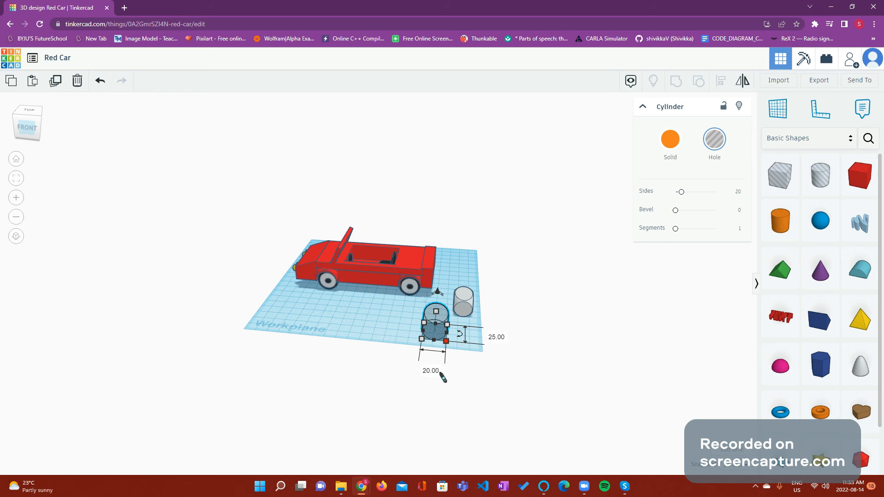
{"action": "left_click", "coordinate": [438, 369]}
{"action": "left_click", "coordinate": [468, 315]}
{"action": "mouse_move", "coordinate": [472, 318]}
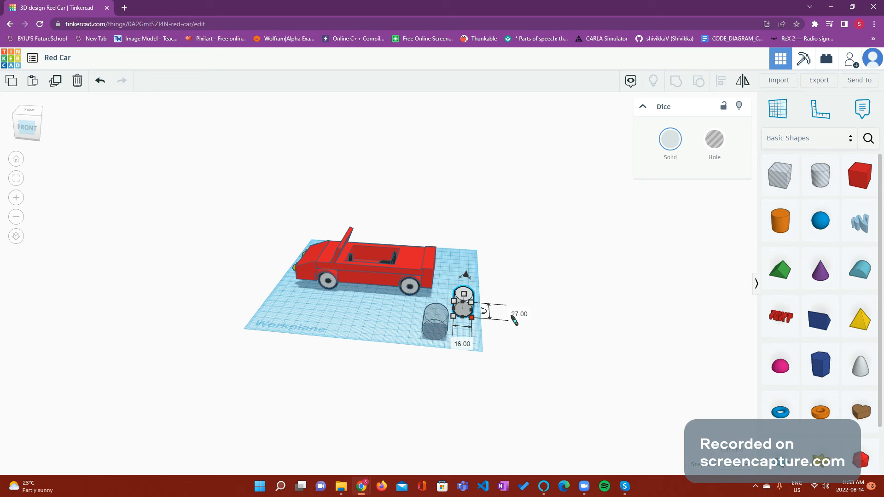
{"action": "left_click", "coordinate": [462, 356]}
{"action": "left_click", "coordinate": [433, 340]}
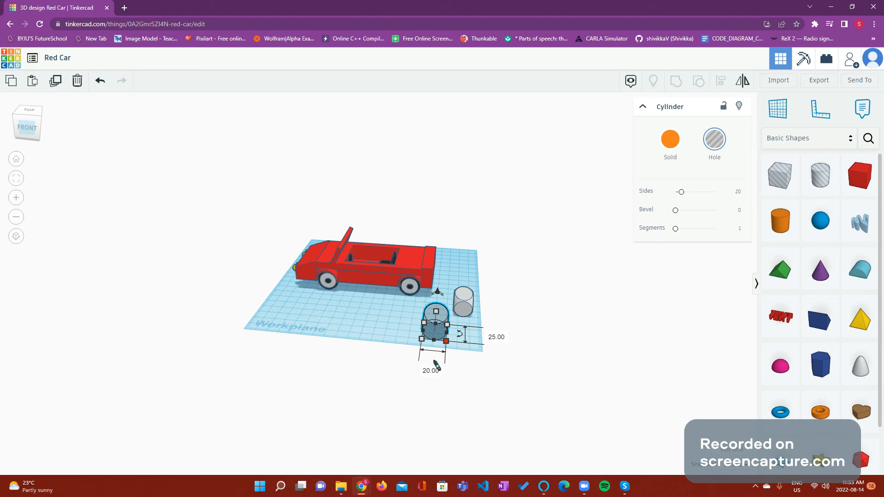
{"action": "left_click", "coordinate": [432, 370]}
{"action": "type", "text": "14"}
{"action": "key", "text": "Return"}
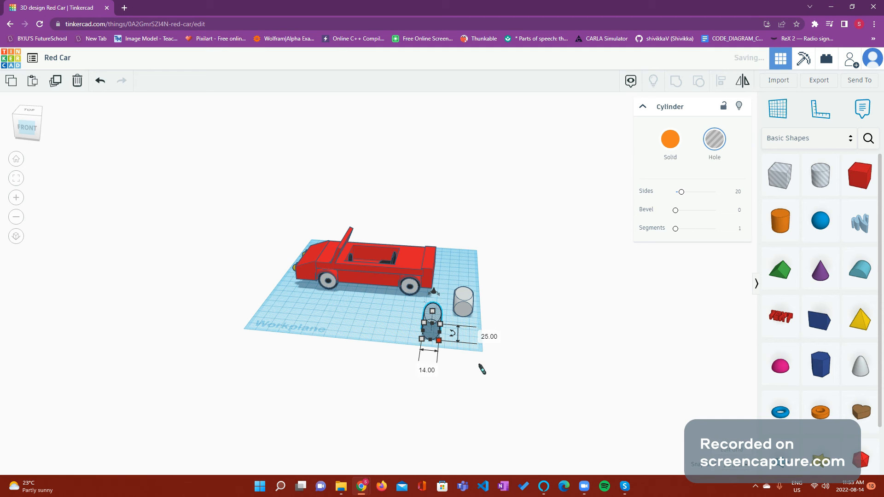
{"action": "left_click", "coordinate": [480, 321]}
{"action": "type", "text": "14"}
{"action": "key", "text": "Return"}
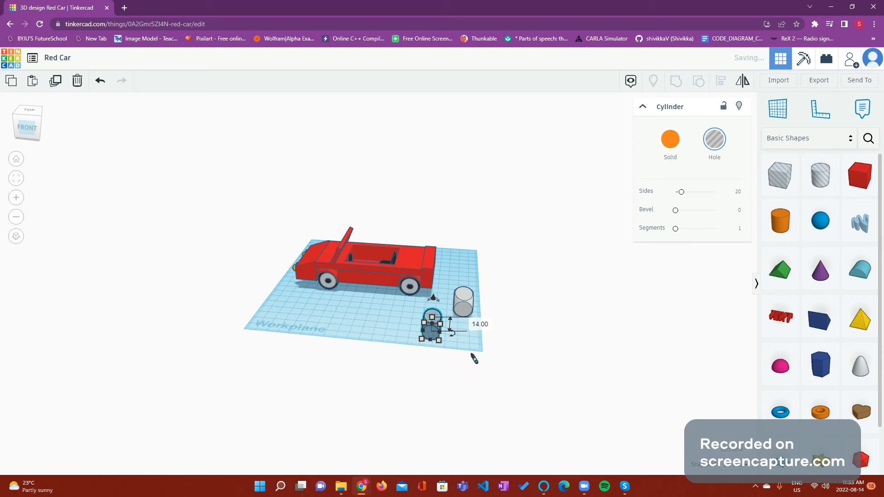
Try to position the dice over the cylinder hole.
{"action": "left_click", "coordinate": [531, 306]}
{"action": "left_click_drag", "start_coordinate": [463, 302], "coordinate": [434, 321]}
{"action": "left_click", "coordinate": [475, 295]}
{"action": "left_click_drag", "start_coordinate": [26, 127], "coordinate": [46, 133]}
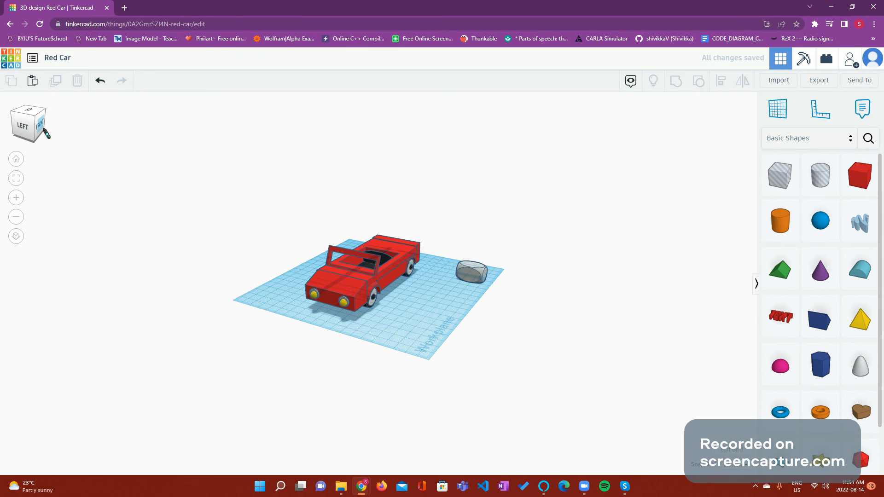
{"action": "left_click", "coordinate": [476, 274]}
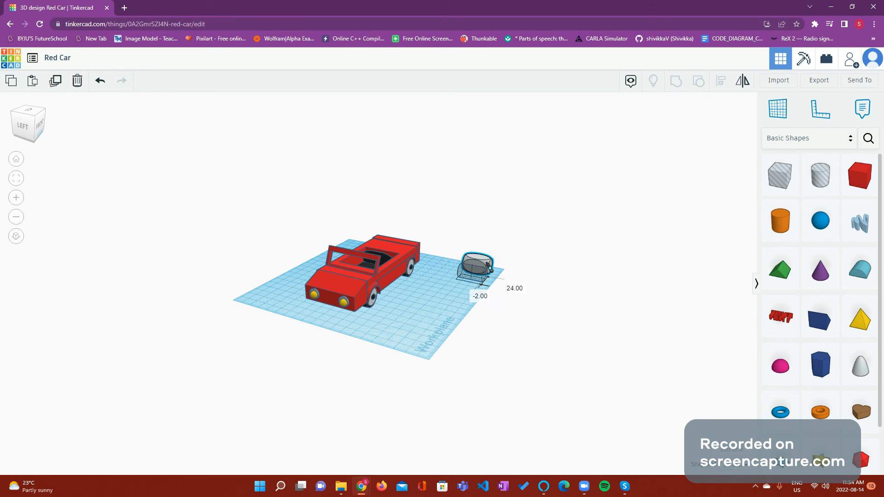
{"action": "left_click", "coordinate": [481, 302]}
Set the cylinder hole's height to 15 mm.
{"action": "left_click", "coordinate": [472, 277]}
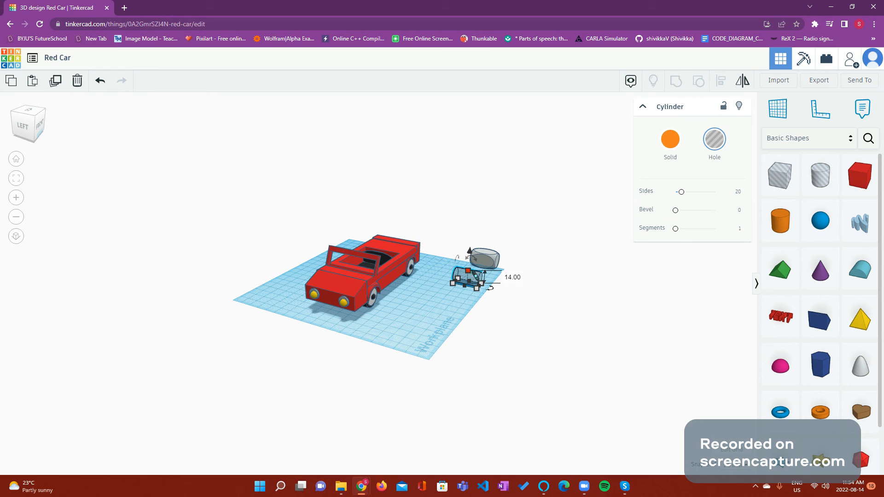
{"action": "left_click", "coordinate": [509, 278]}
{"action": "type", "text": "15"}
{"action": "key", "text": "Return"}
{"action": "left_click", "coordinate": [515, 307]}
Move the cylinder hole into the dice and group the two shapes.
{"action": "left_click_drag", "start_coordinate": [469, 278], "coordinate": [490, 267]}
{"action": "left_click_drag", "start_coordinate": [489, 236], "coordinate": [530, 239]}
{"action": "left_click_drag", "start_coordinate": [518, 310], "coordinate": [467, 233]}
{"action": "left_click", "coordinate": [676, 81]}
{"action": "left_click", "coordinate": [500, 250]}
Ungroup the cut dice and shift the cylinder hole by a few millimetres within it.
{"action": "left_click_drag", "start_coordinate": [39, 132], "coordinate": [18, 126]}
{"action": "left_click_drag", "start_coordinate": [521, 428], "coordinate": [474, 322]}
{"action": "left_click", "coordinate": [700, 86]}
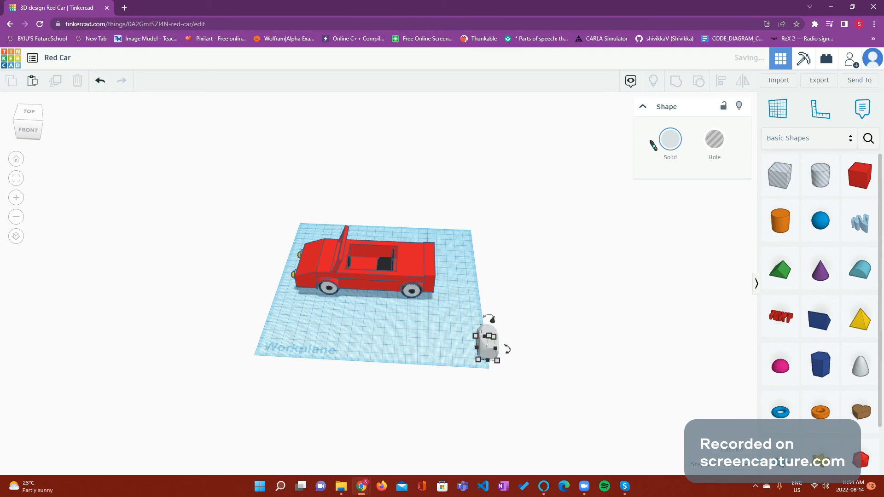
{"action": "left_click", "coordinate": [558, 336]}
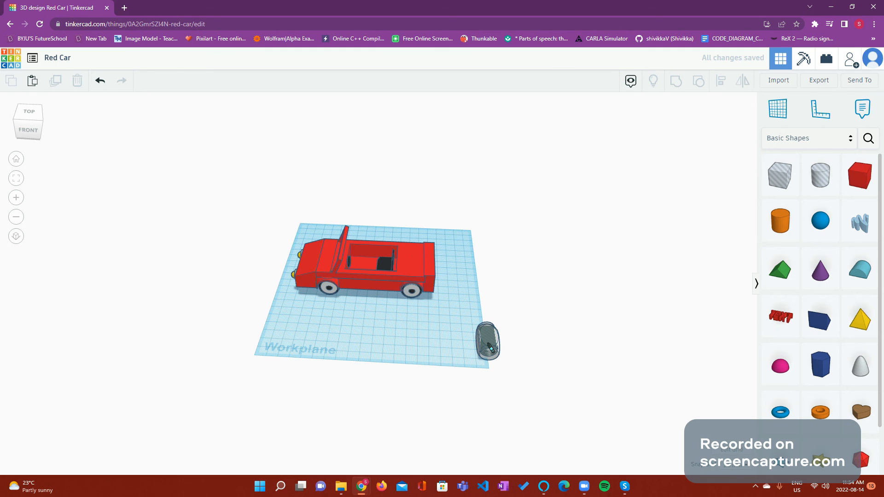
{"action": "left_click", "coordinate": [487, 349]}
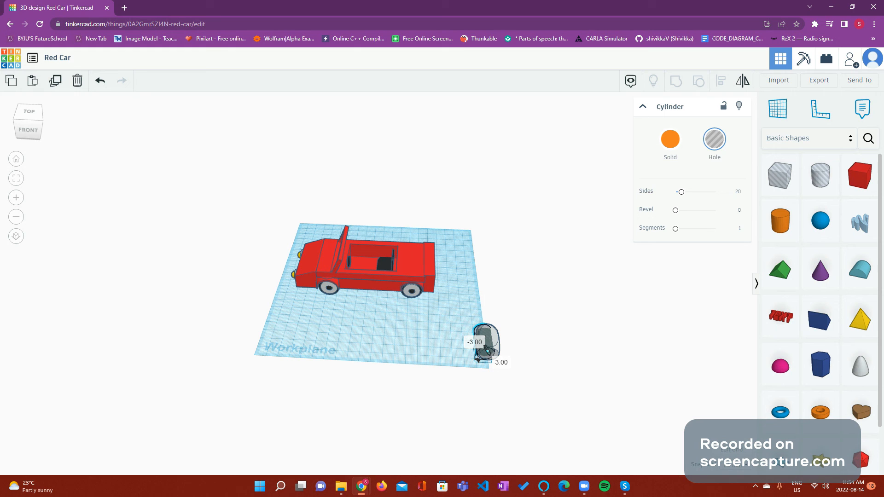
{"action": "left_click_drag", "start_coordinate": [486, 347], "coordinate": [486, 348]}
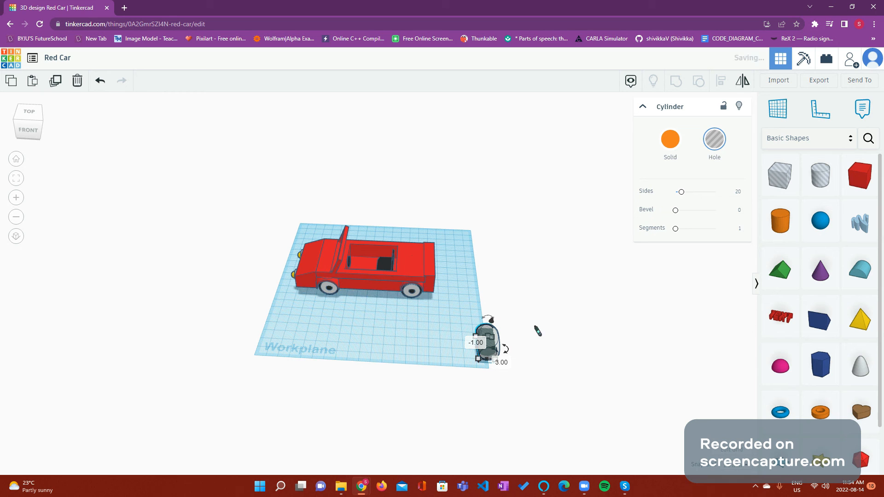
Group the dice with the repositioned cylinder hole to cut the opening.
{"action": "left_click_drag", "start_coordinate": [533, 383], "coordinate": [475, 318]}
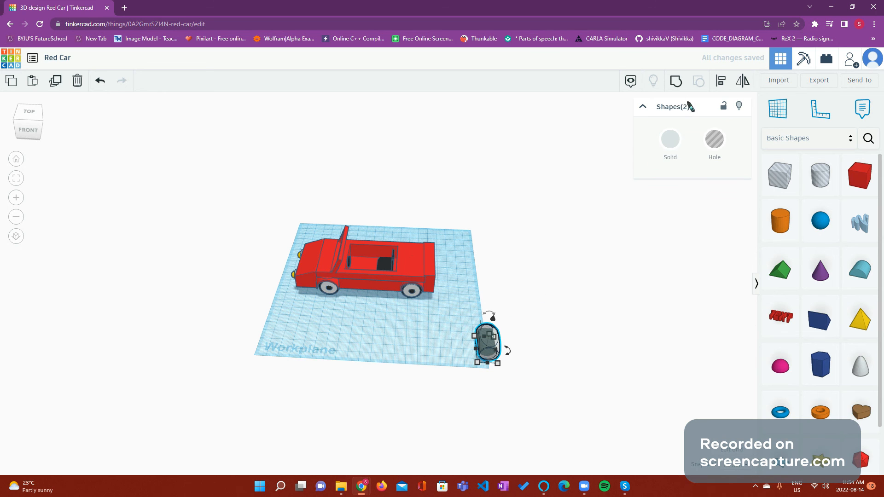
{"action": "left_click", "coordinate": [676, 82]}
{"action": "left_click", "coordinate": [641, 348]}
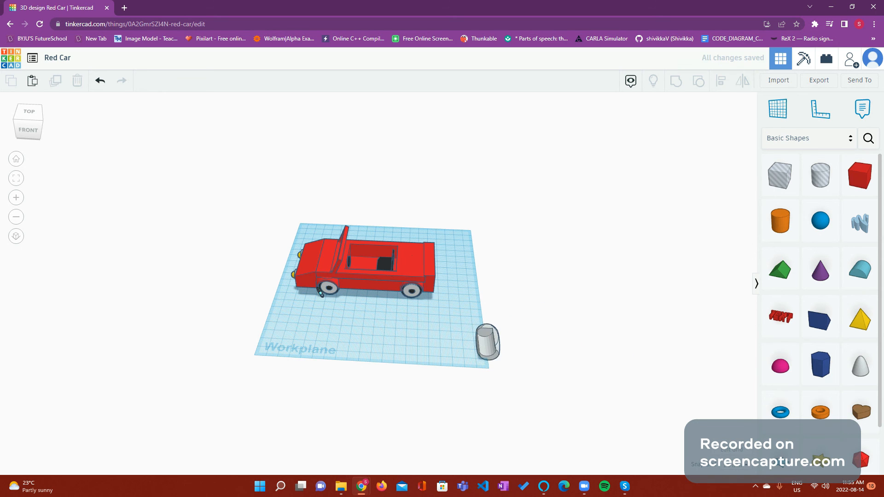
Examine the cut dice part beside the red car's wheels from above, the front and the back.
{"action": "left_click", "coordinate": [52, 129]}
{"action": "mouse_move", "coordinate": [54, 127]}
{"action": "right_mouse_down"}
{"action": "mouse_move", "coordinate": [44, 133]}
{"action": "mouse_move", "coordinate": [53, 134]}
{"action": "right_mouse_up"}
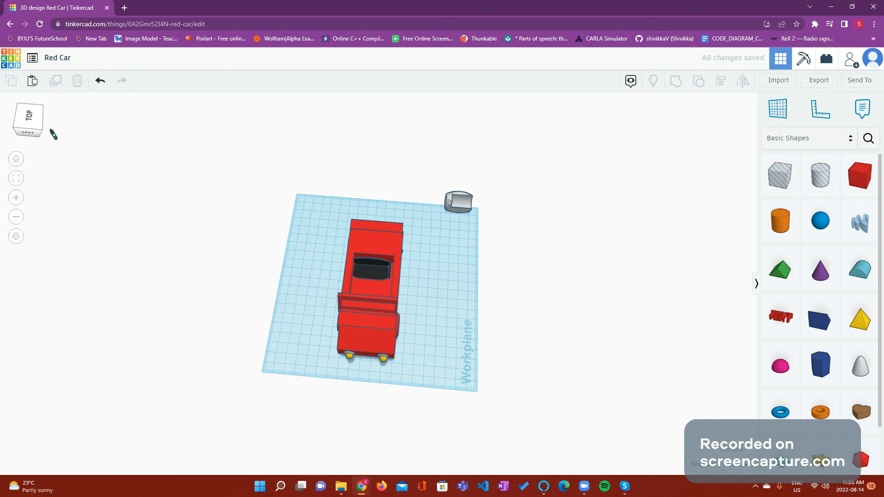
{"action": "left_click", "coordinate": [54, 134]}
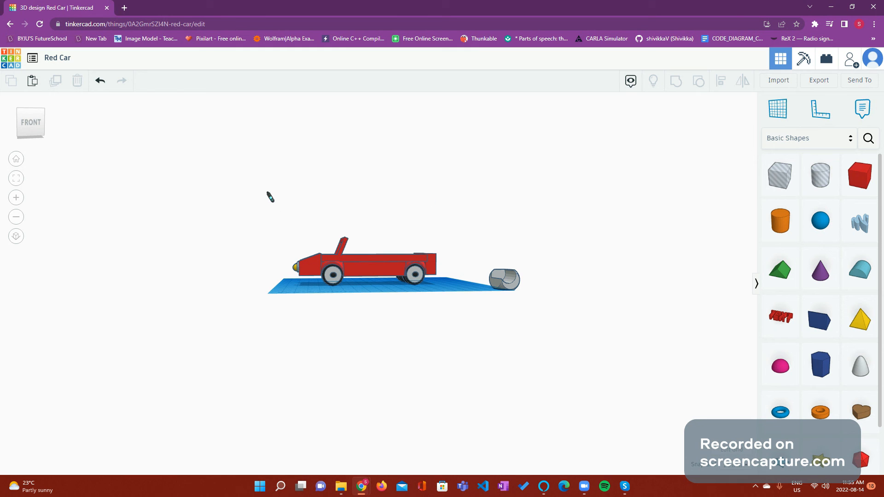
{"action": "left_click", "coordinate": [49, 134]}
{"action": "right_click_drag", "start_coordinate": [49, 134], "coordinate": [33, 146]}
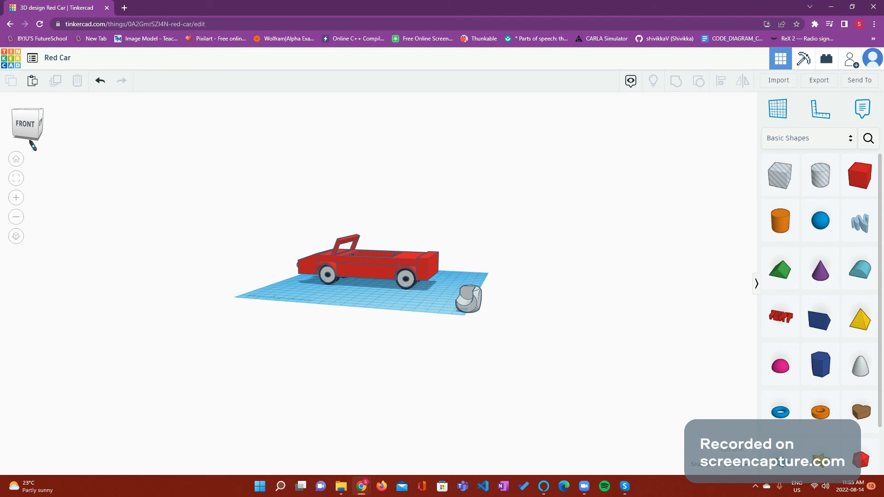
{"action": "left_click_drag", "start_coordinate": [28, 118], "coordinate": [88, 113]}
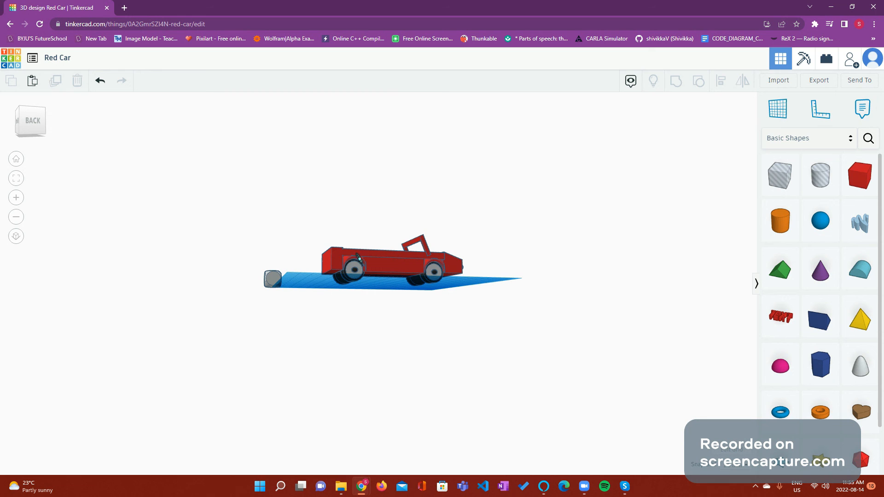
{"action": "left_click", "coordinate": [33, 127]}
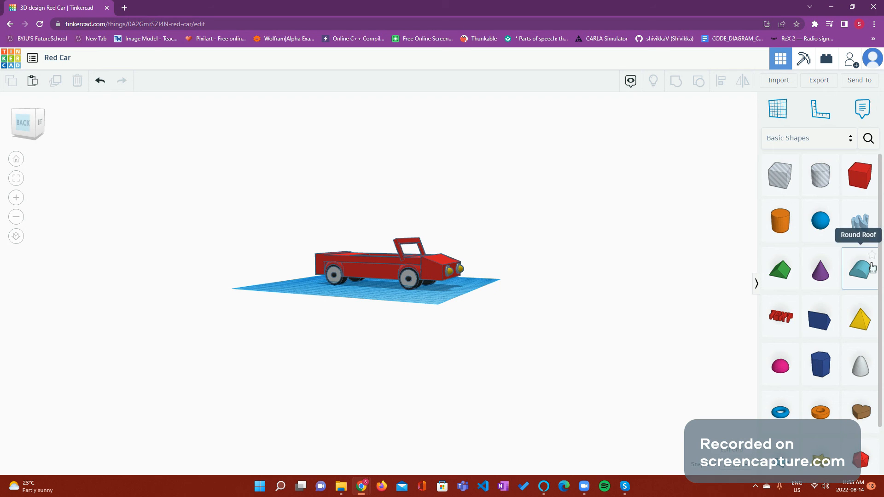
{"action": "left_click_drag", "start_coordinate": [873, 268], "coordinate": [698, 196]}
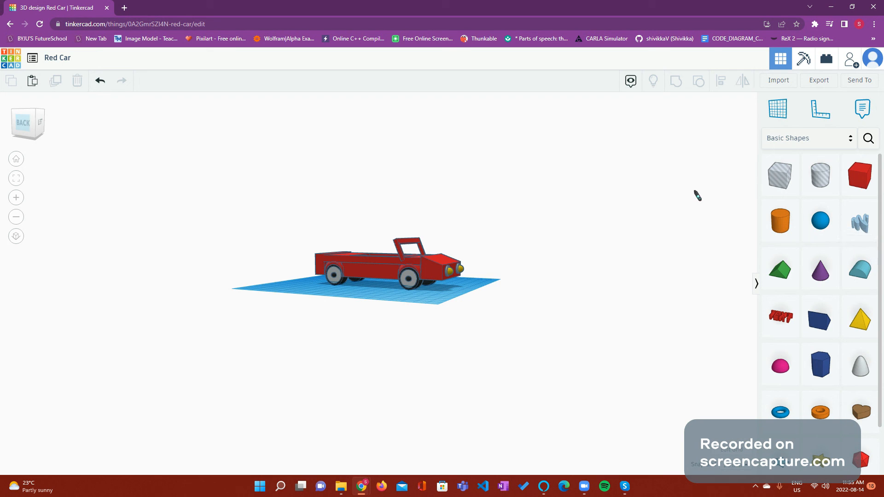